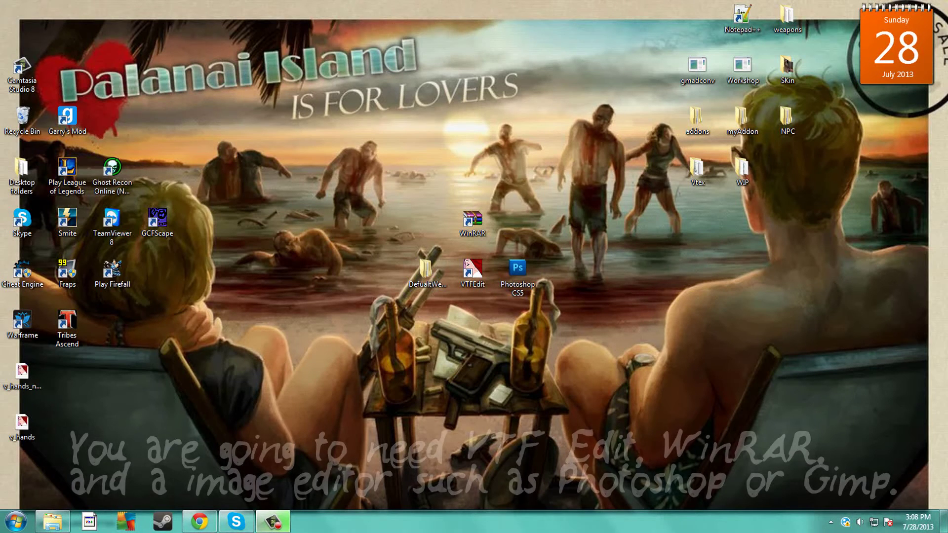
- Drag-select the WinRAR, VTFEdit and DefualtWeapons icons together on the desktop
left_click_drag(376, 159, 602, 380)
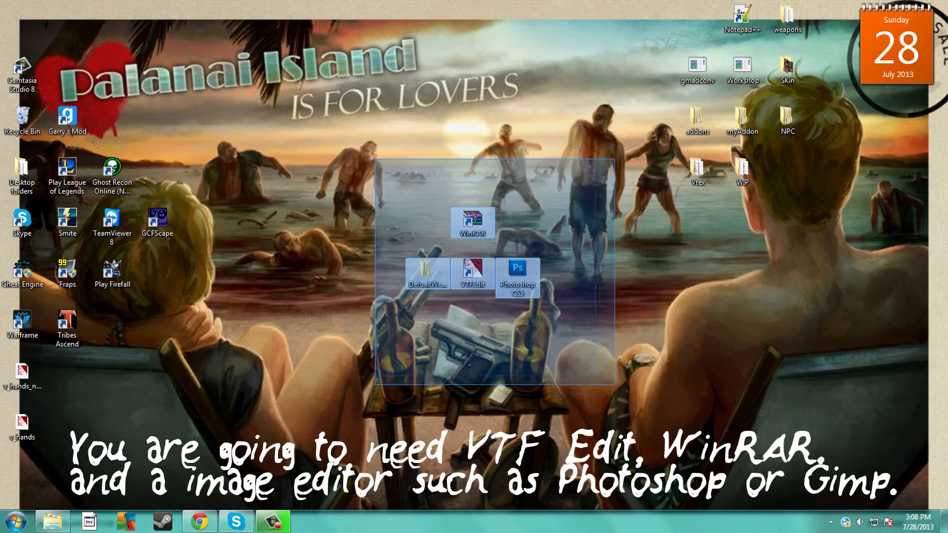
left_click_drag(602, 379, 561, 316)
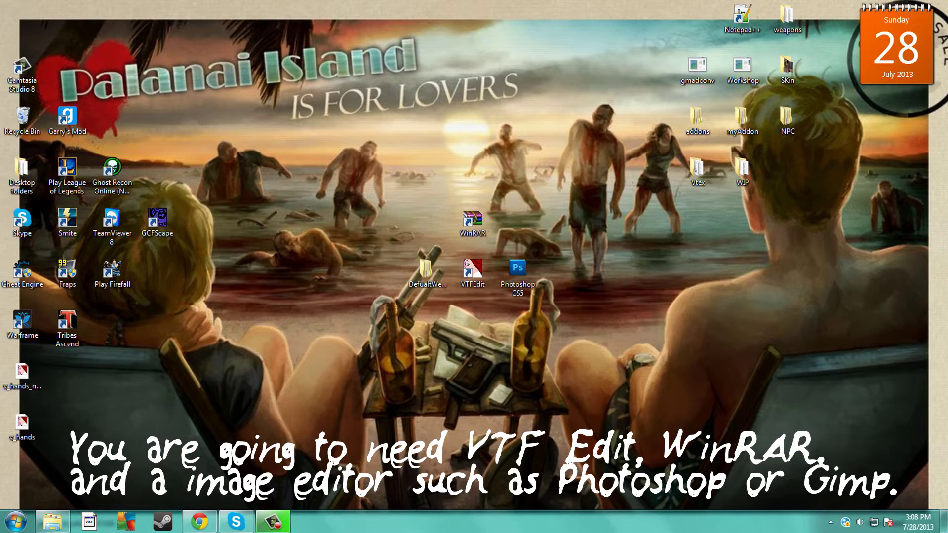
mouse_move(404, 196)
left_mouse_down()
mouse_move(486, 275)
mouse_move(405, 198)
left_mouse_up()
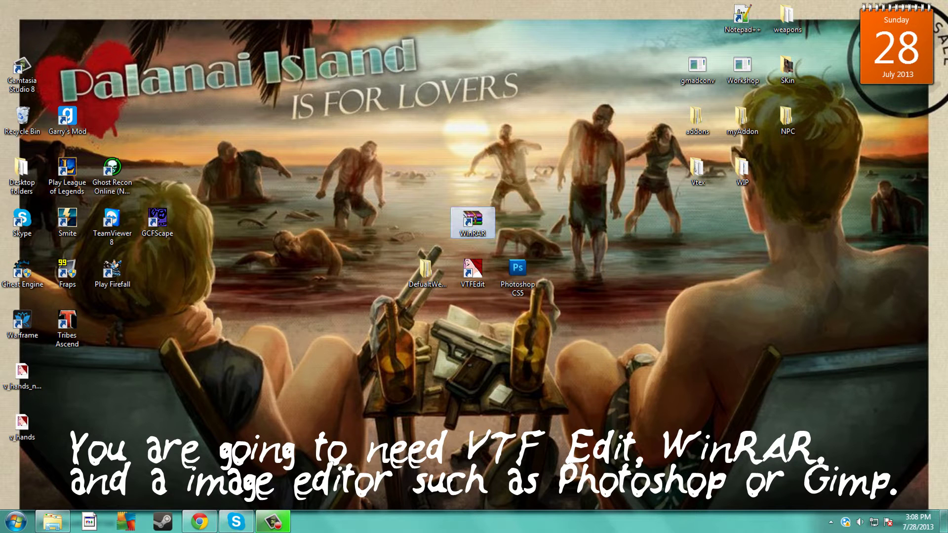
- Open DefualtWeapons and preview the Flare shellside texture in VTFEdit, then return
double_click(425, 271)
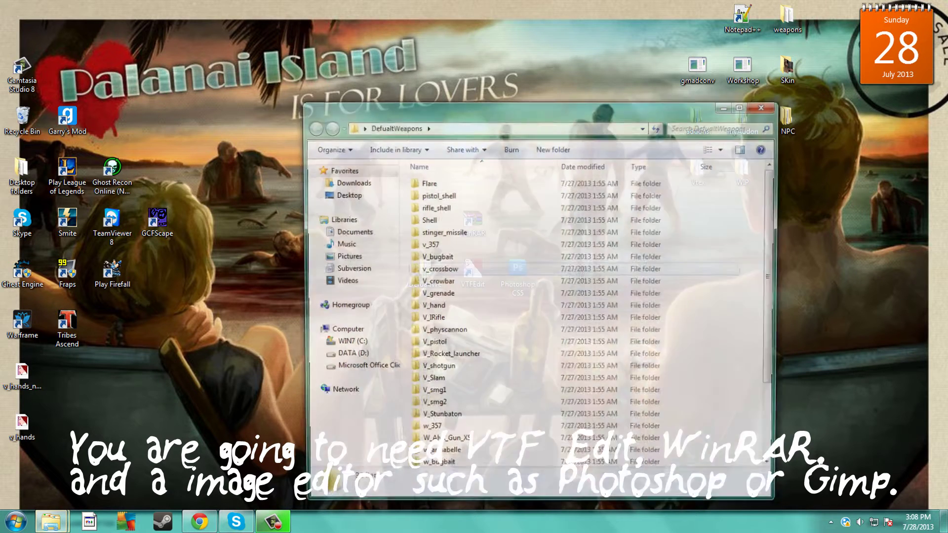
scroll(588, 321, "down", 2)
scroll(588, 321, "down", 2)
scroll(588, 321, "up", 3)
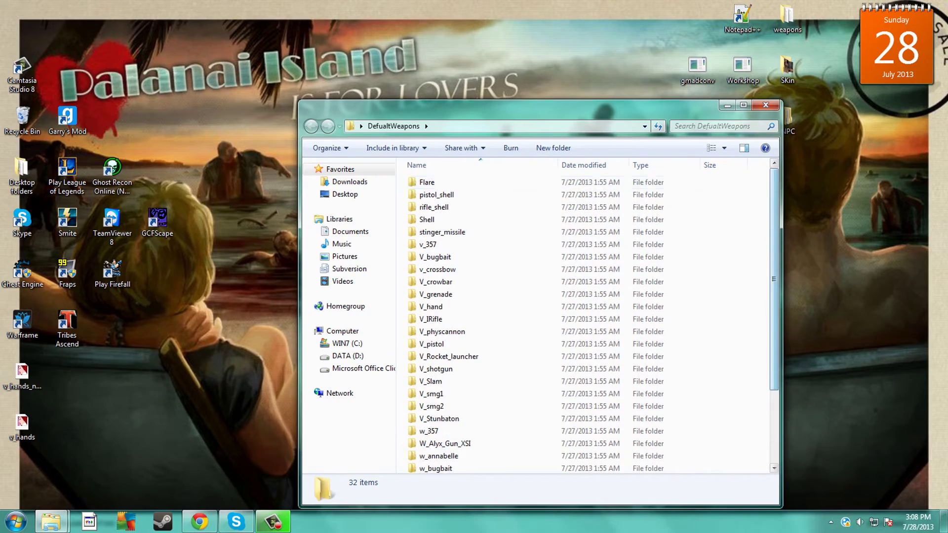
double_click(429, 182)
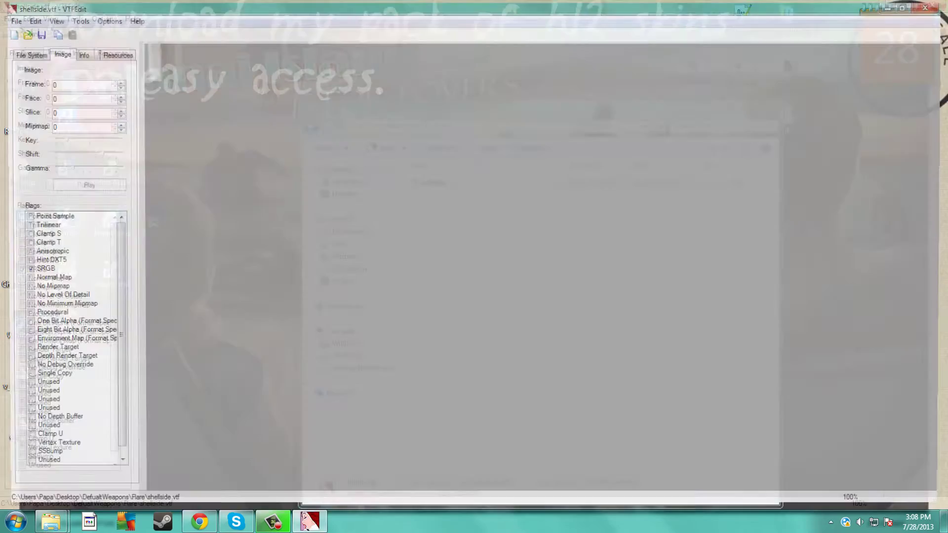
key("alt+F4")
key("BackSpace")
- Preview the hand2 texture from the V_hand folder, then go back
double_click(431, 307)
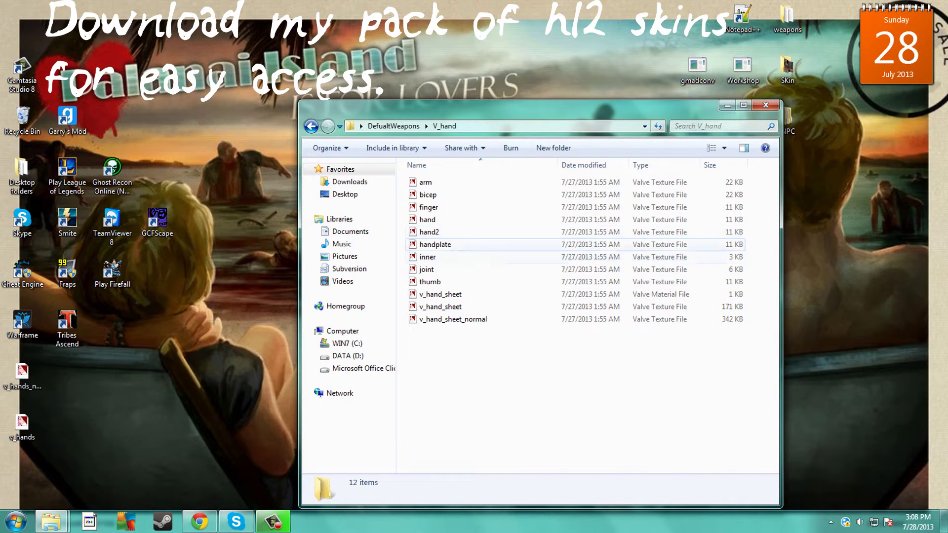
left_click(429, 232)
double_click(429, 232)
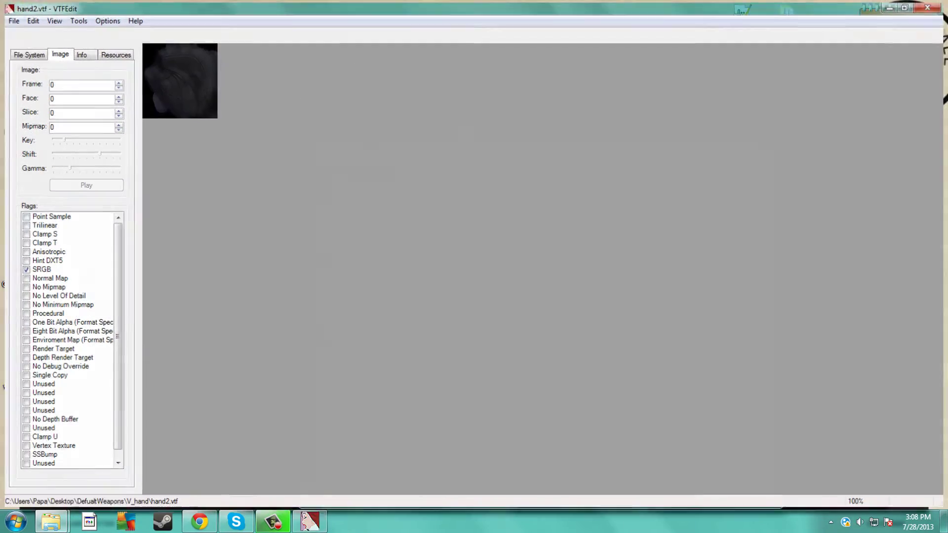
left_click(940, 5)
key("BackSpace")
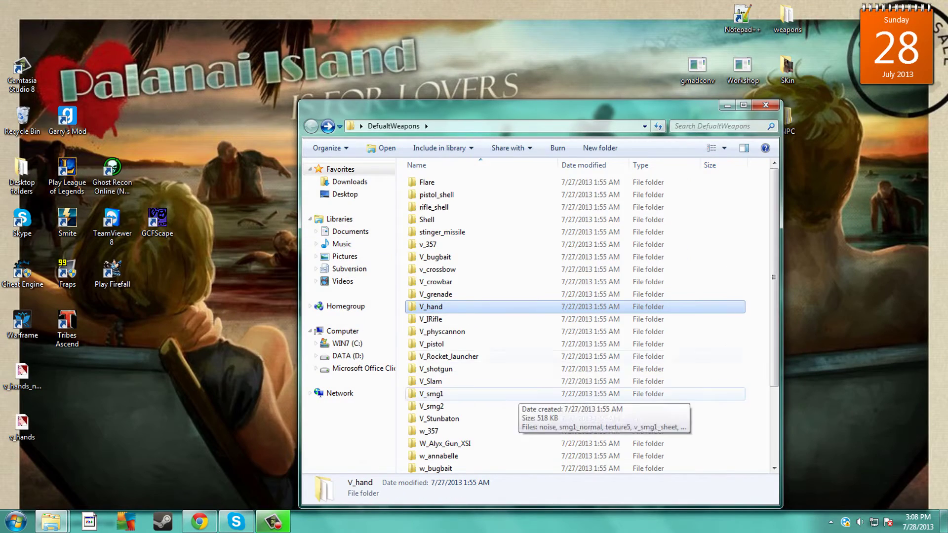
- Preview v_superphyscannon_sheet, v_physcannon_normal and v_physcannon_sheet from the V_physcannon folder
left_click(442, 331)
double_click(442, 331)
double_click(445, 244)
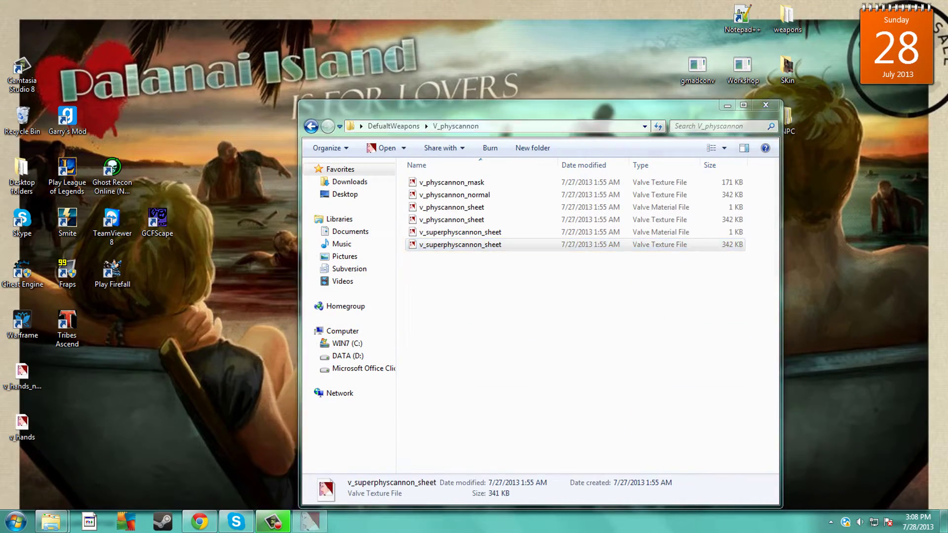
key("alt+F4")
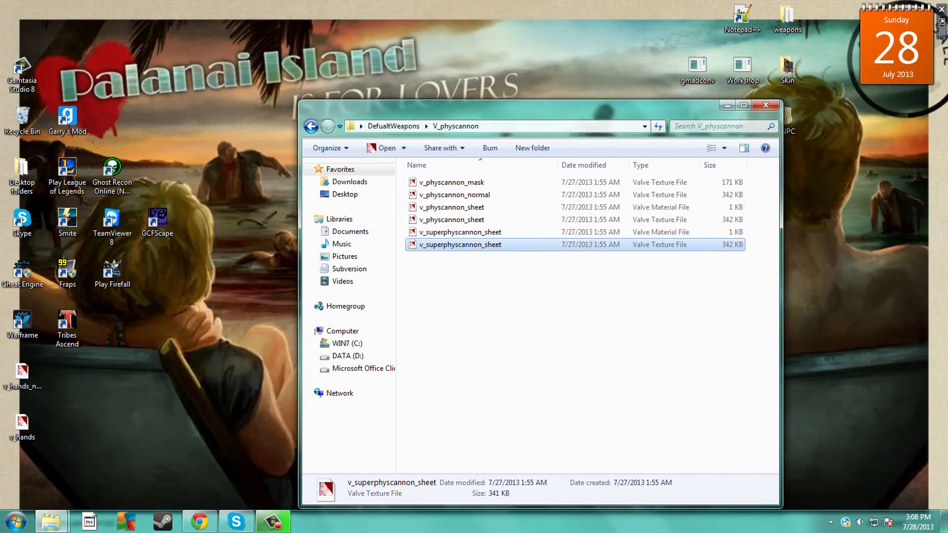
double_click(455, 194)
key("alt+F4")
double_click(455, 219)
key("alt+F4")
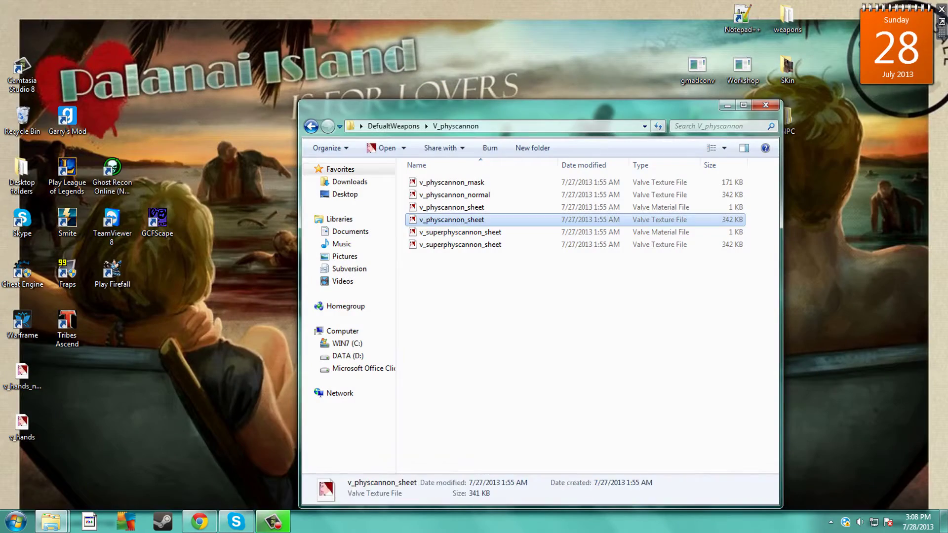
- Return to the DefualtWeapons list and close the folder window
key("BackSpace")
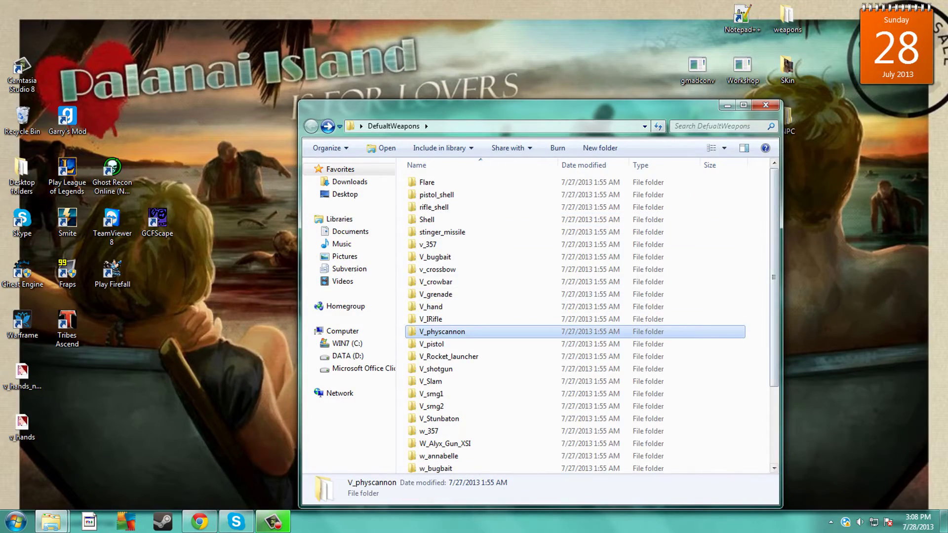
scroll(587, 316, "down", 3)
mouse_move(753, 200)
left_mouse_down()
mouse_move(739, 256)
mouse_move(757, 241)
left_mouse_up()
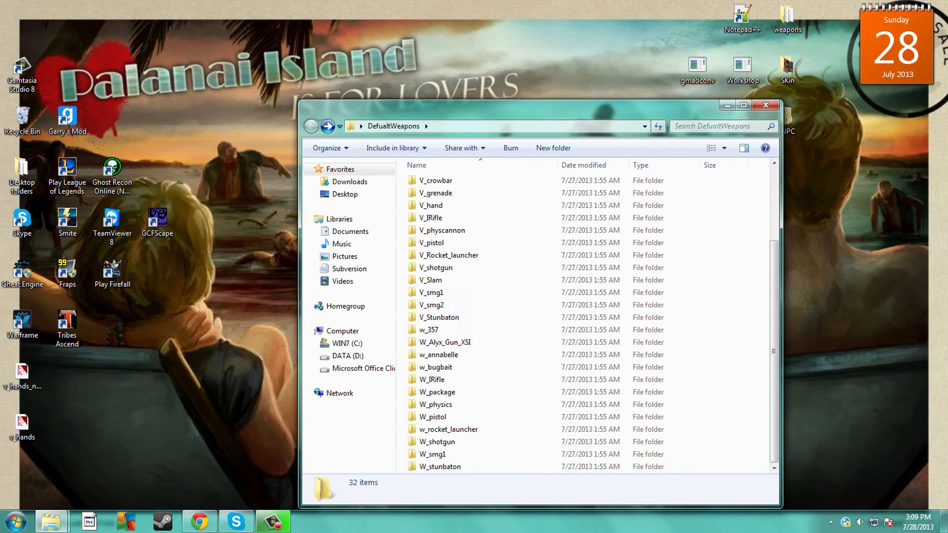
key("alt+F4")
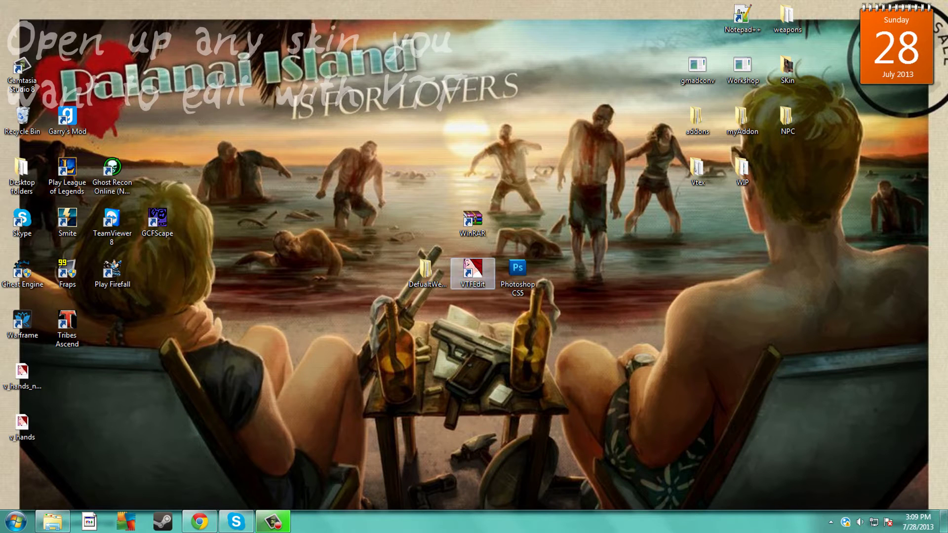
- Reopen DefualtWeapons, peek into V_crowbar, then open v_superphyscannon_sheet.vtf from V_physcannon
left_click(428, 274)
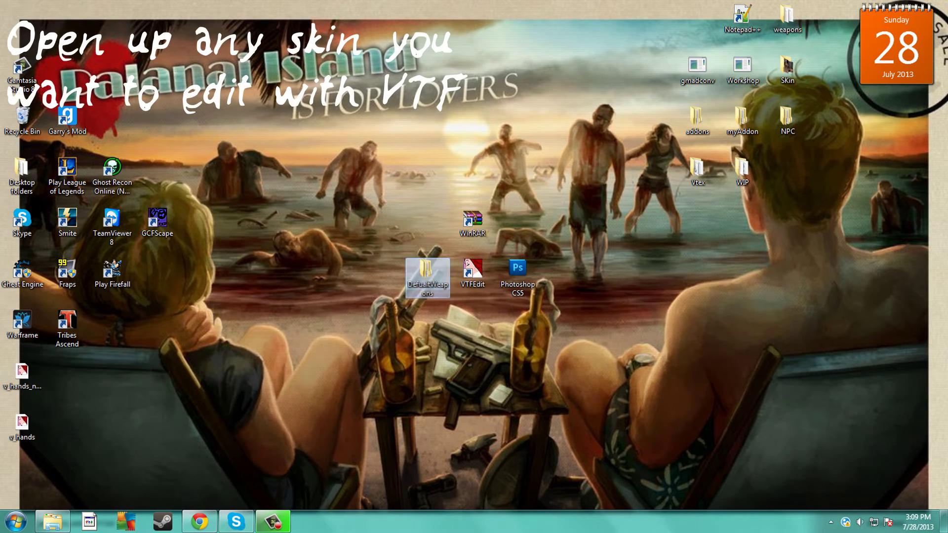
double_click(427, 276)
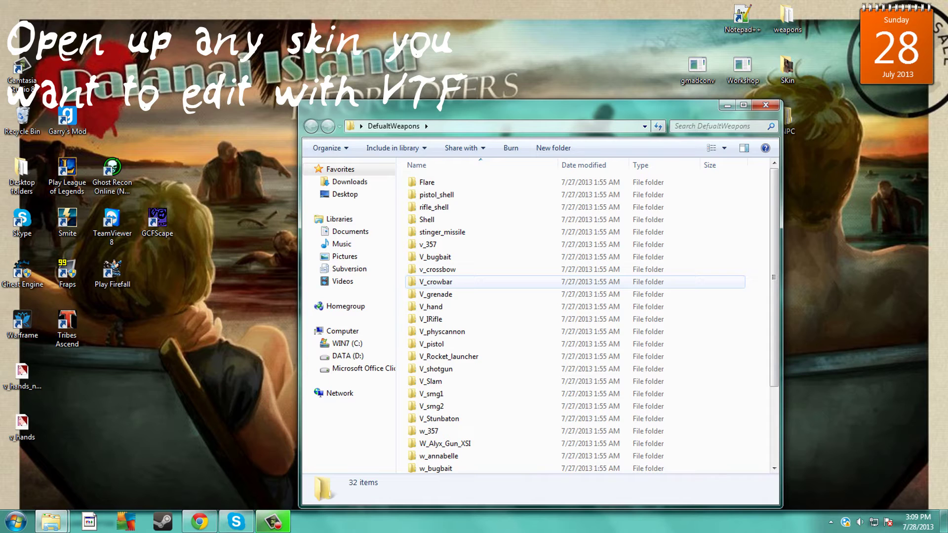
double_click(435, 282)
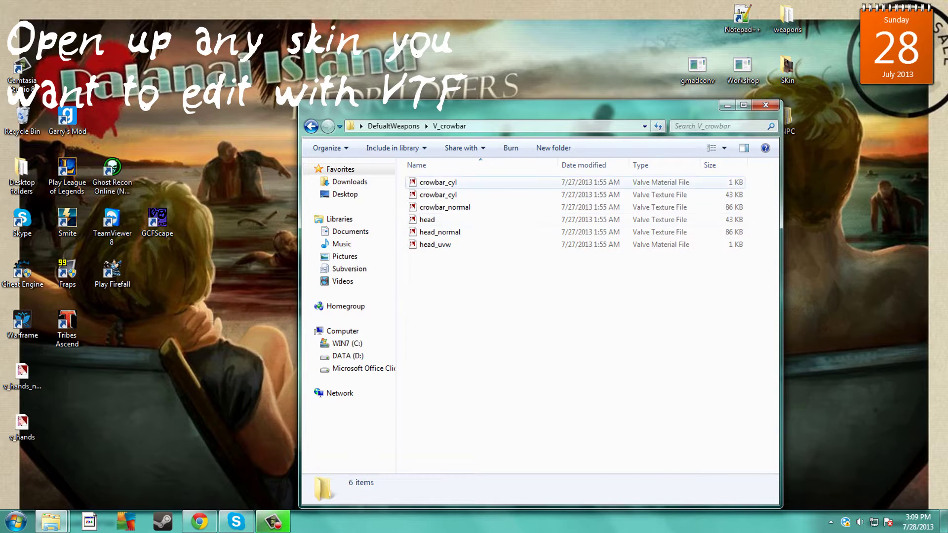
key("BackSpace")
scroll(494, 355, "down", 3)
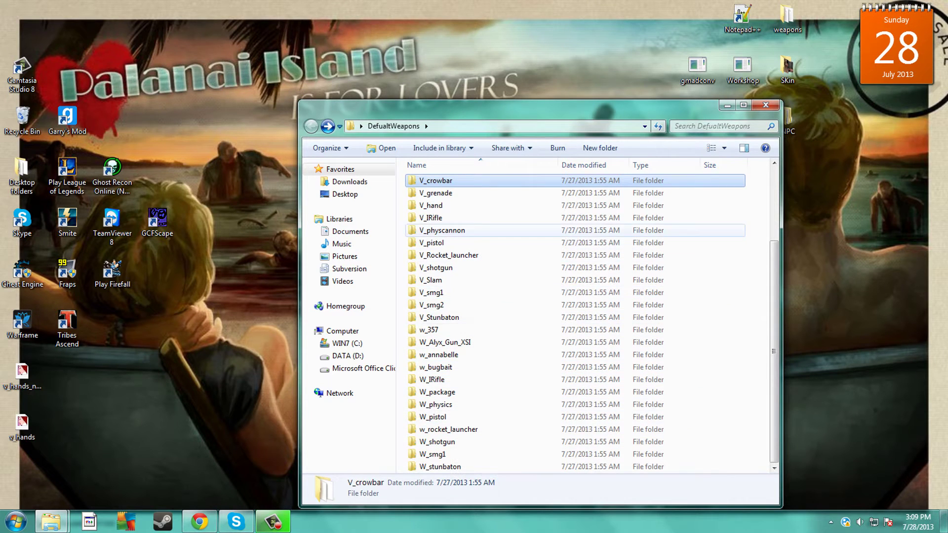
double_click(442, 230)
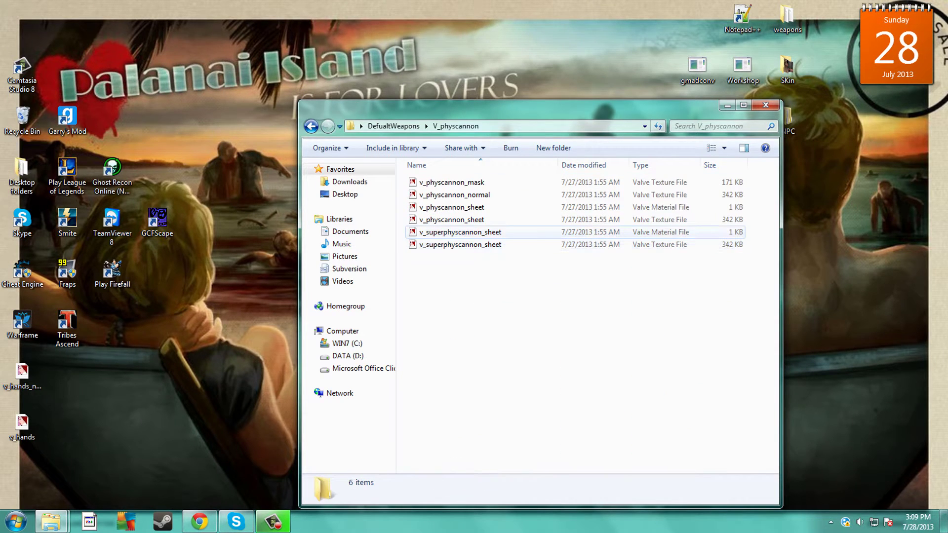
left_click(459, 232)
double_click(459, 245)
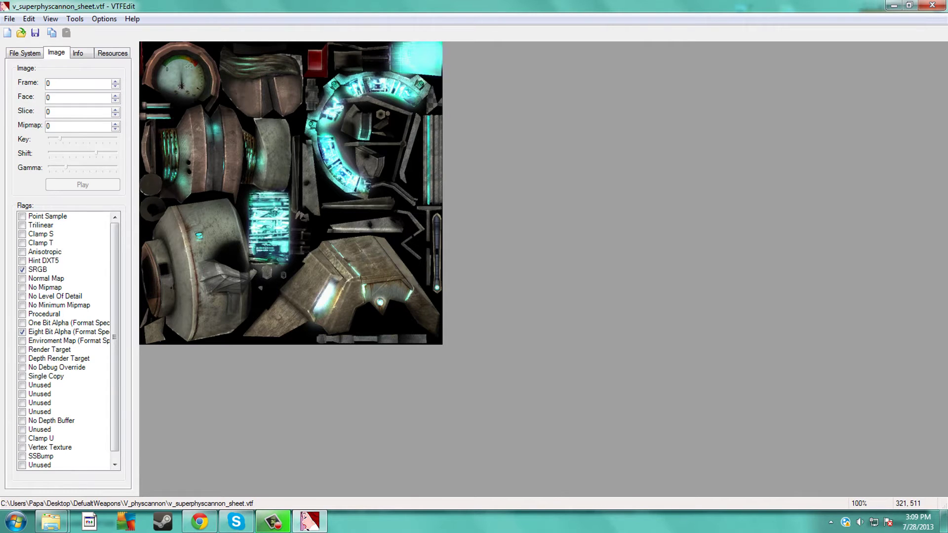
- Start a File > Export of the texture and cancel it
key("alt+f")
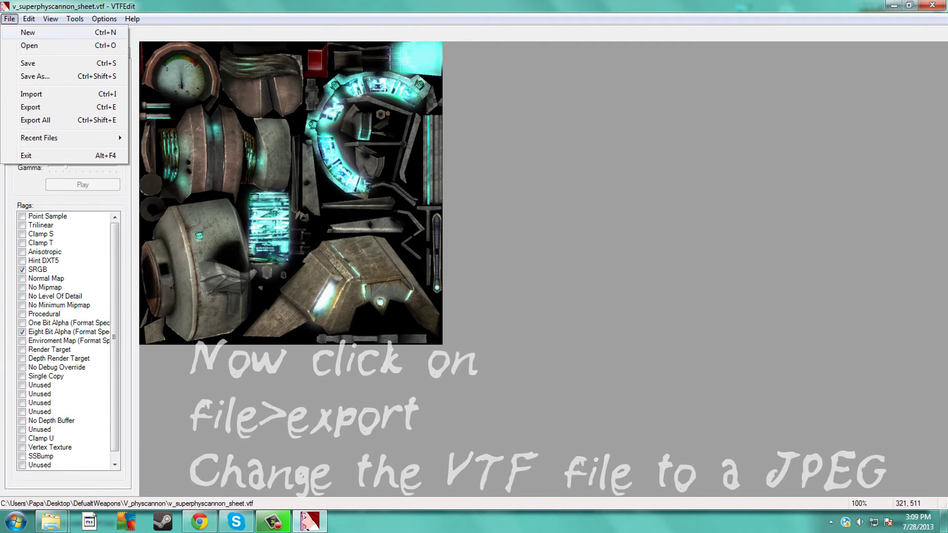
key("Down")
key("Down")
key("Down")
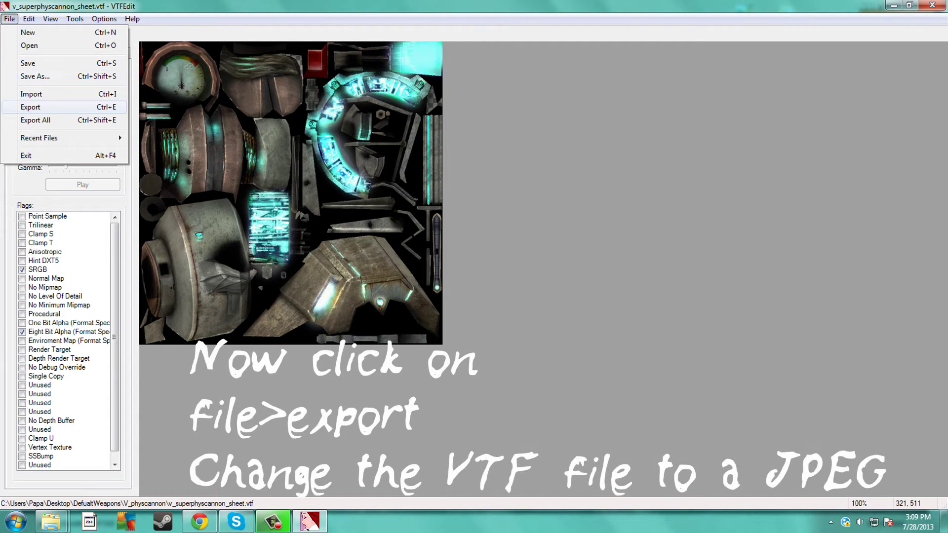
key("Return")
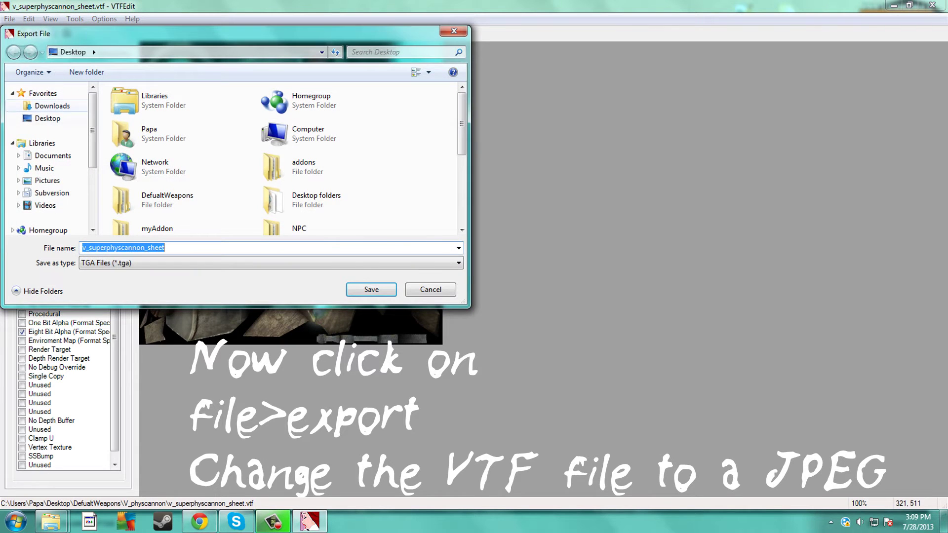
key("Escape")
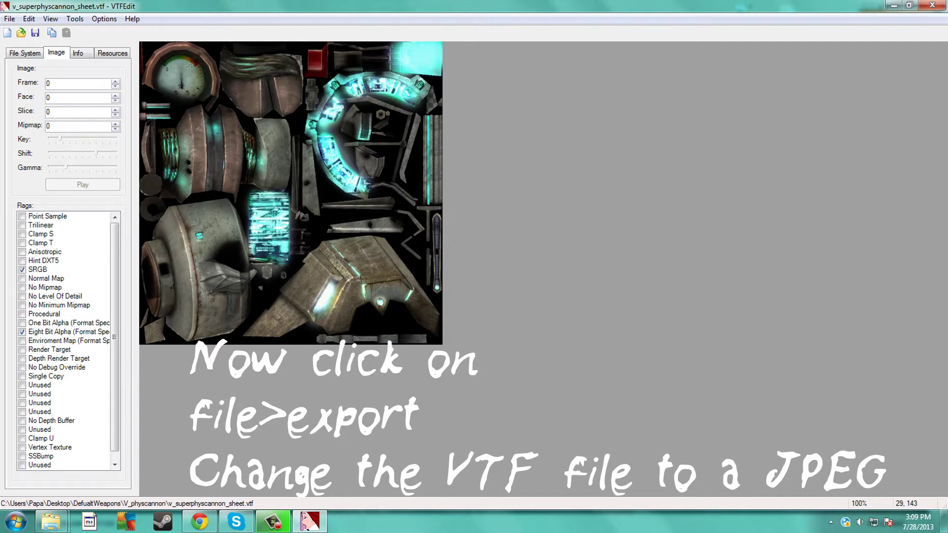
- Export v_superphyscannon_sheet to the Desktop with the file type set to JPEG
key("alt+f")
key("Down")
key("Down")
key("Down")
key("Down")
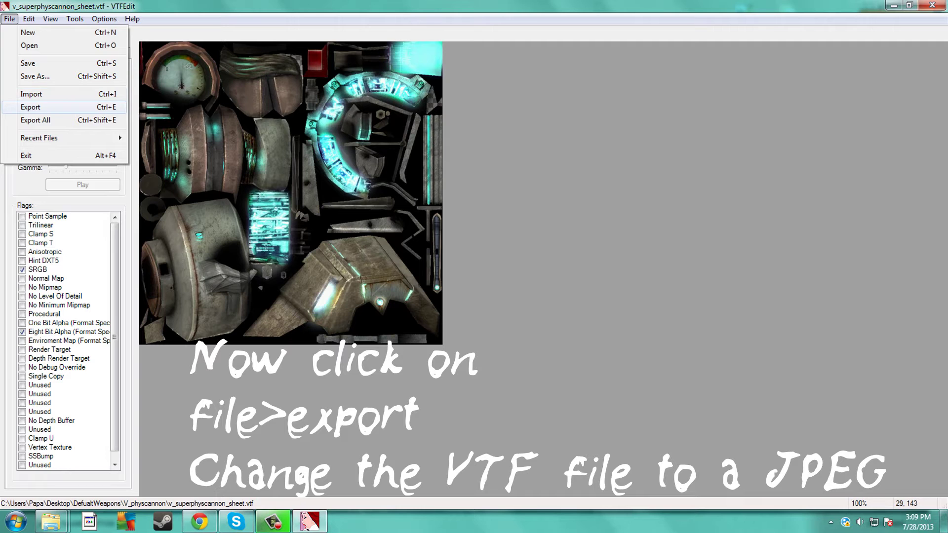
key("Return")
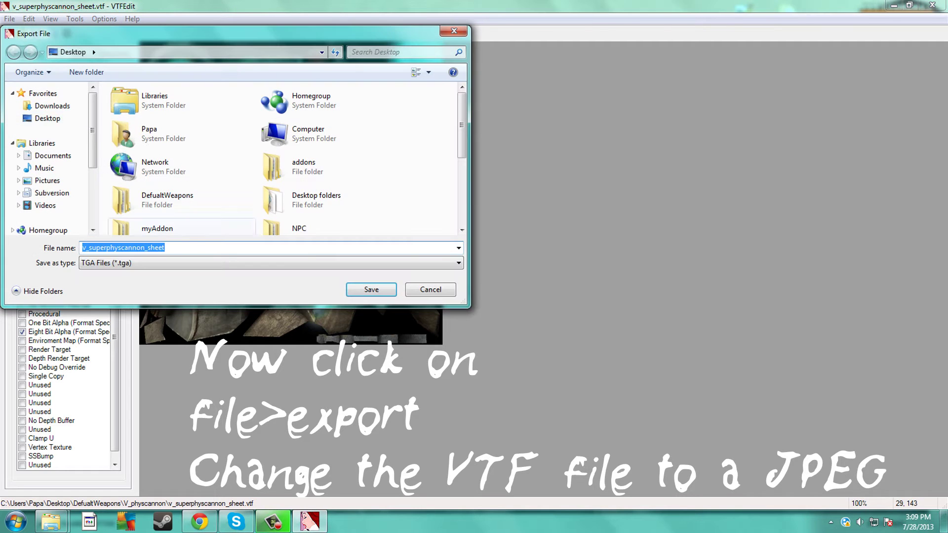
key("Tab")
key("alt+Down")
key("Up")
key("Return")
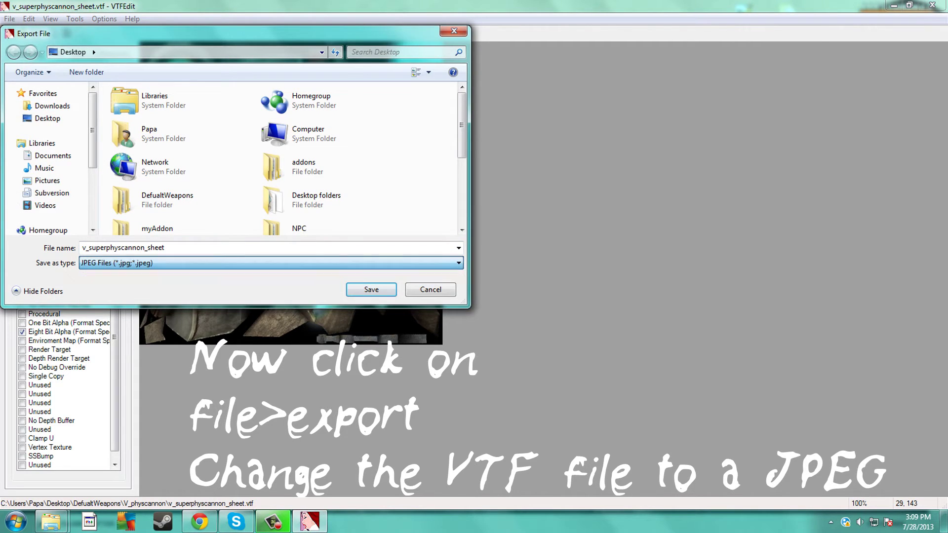
key("shift+Tab")
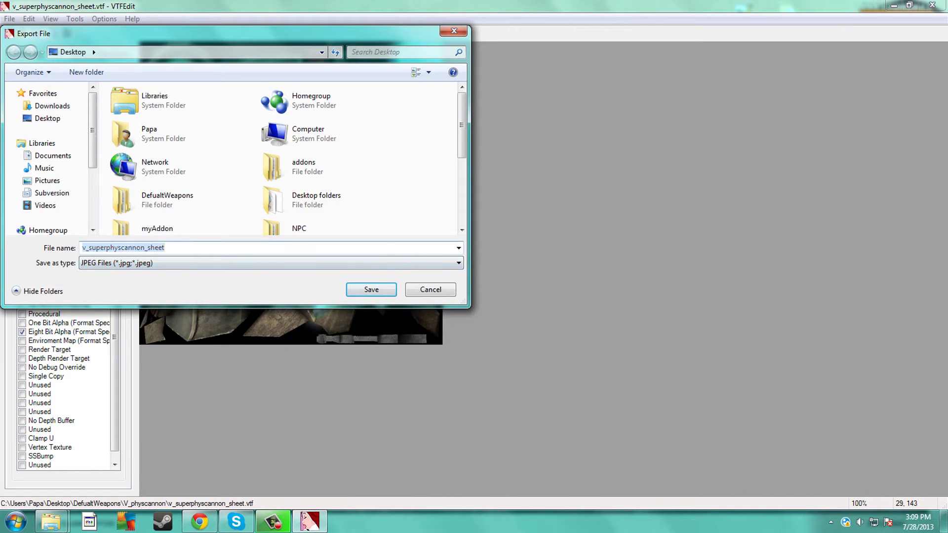
key("End")
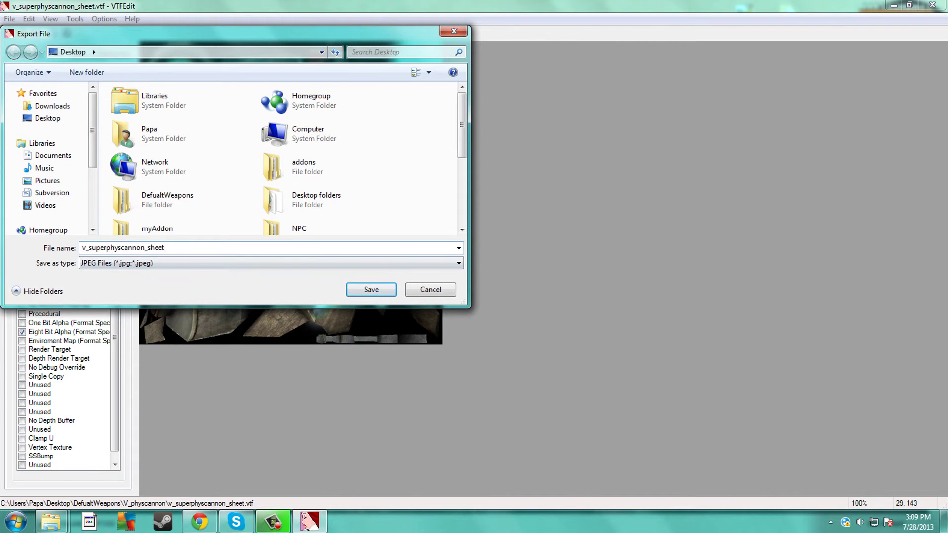
key("Return")
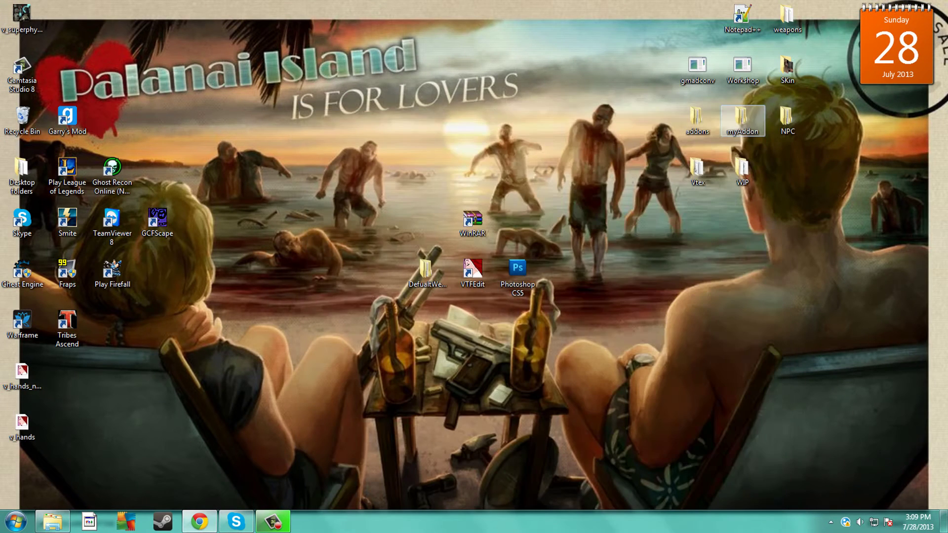
- Place the exported JPEG icon on the desktop and preview it in Photo Gallery
left_click(766, 104)
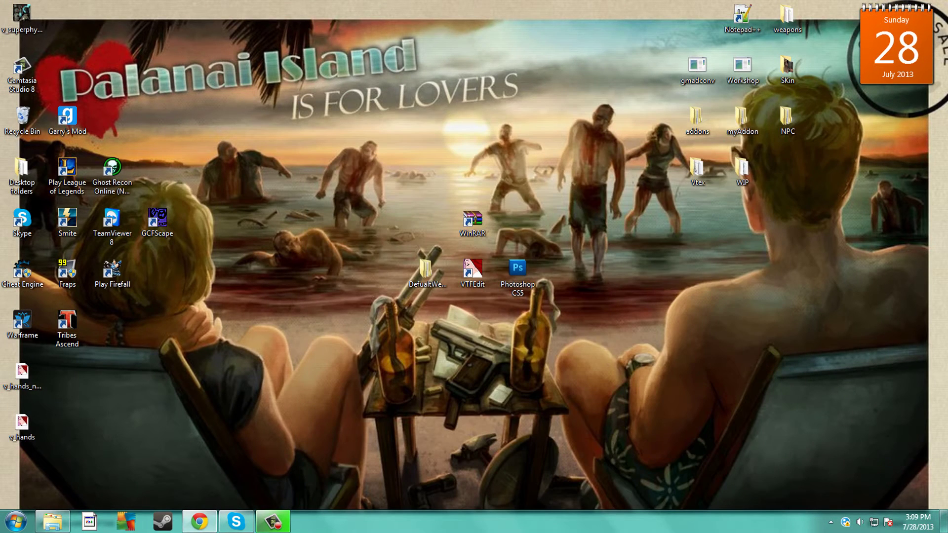
left_click_drag(21, 15, 472, 320)
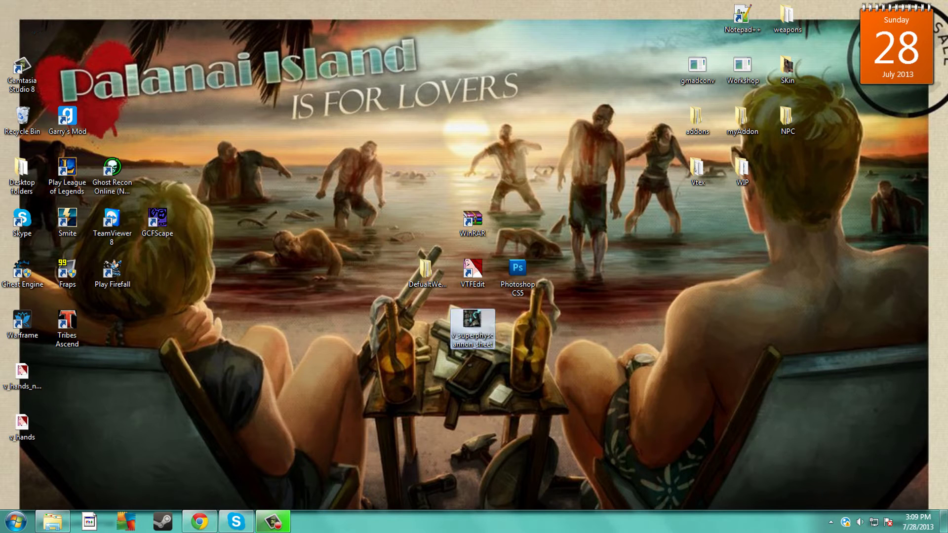
double_click(473, 321)
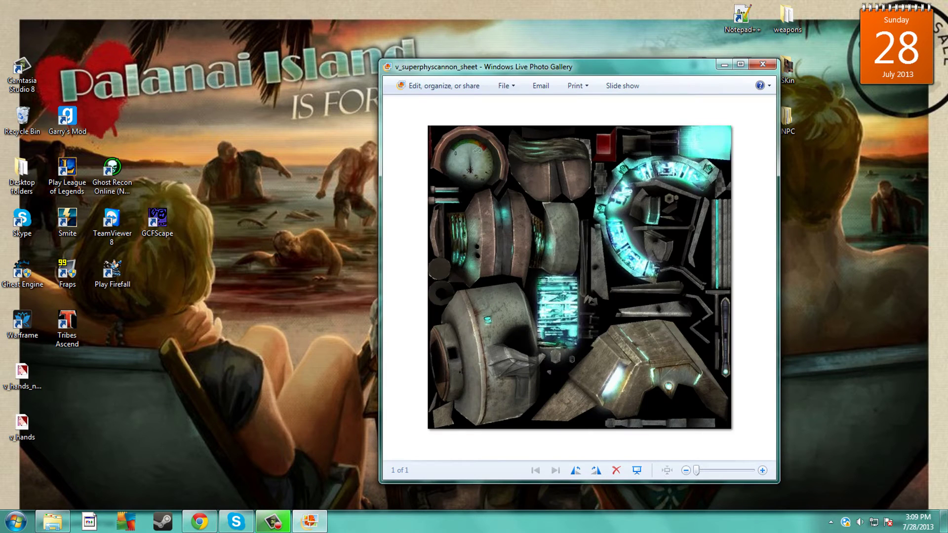
key("alt+F4")
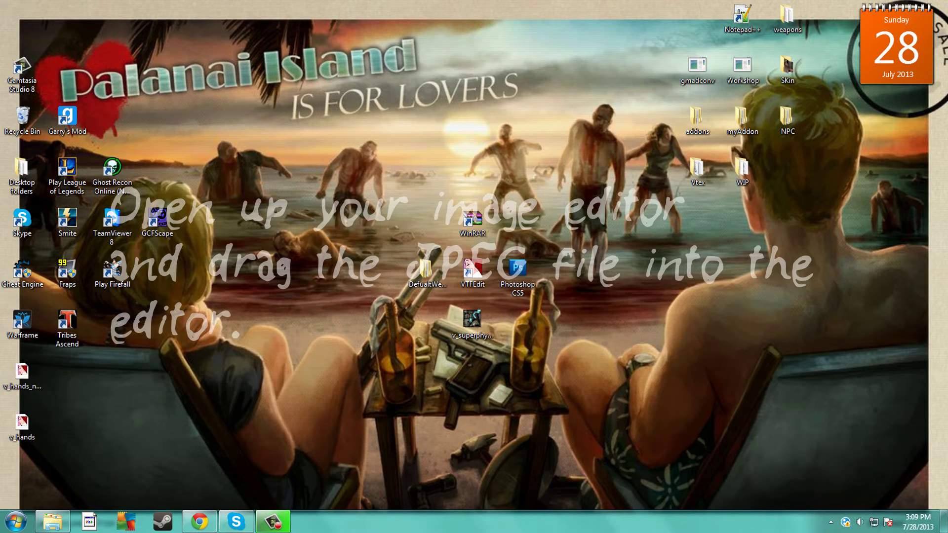
left_click(517, 274)
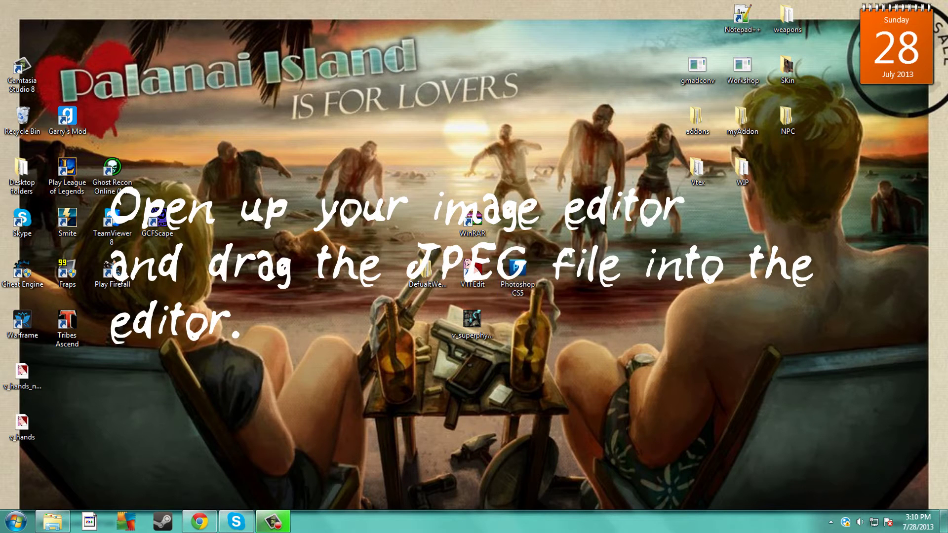
- Launch Photoshop CS5 and drag the v_superphyscannon_sheet JPEG into it to open it
double_click(518, 274)
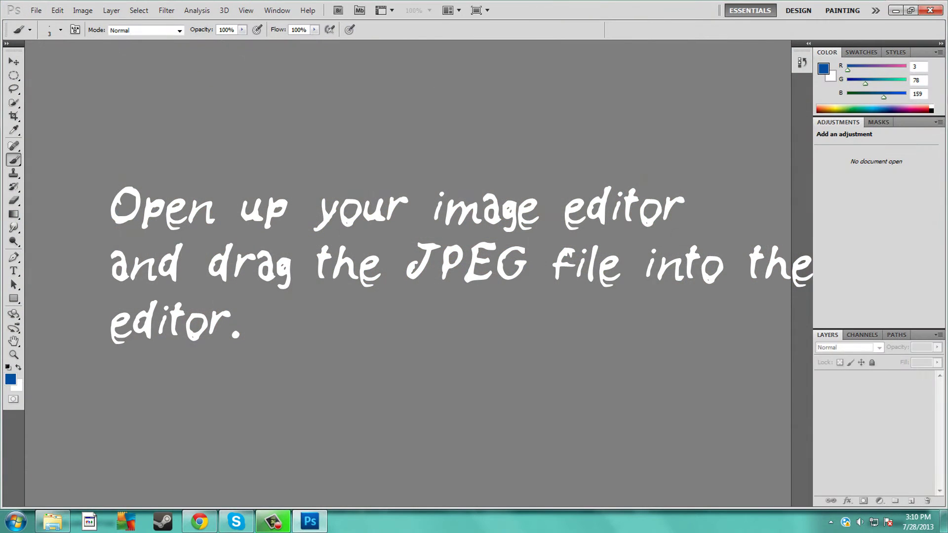
left_click(310, 521)
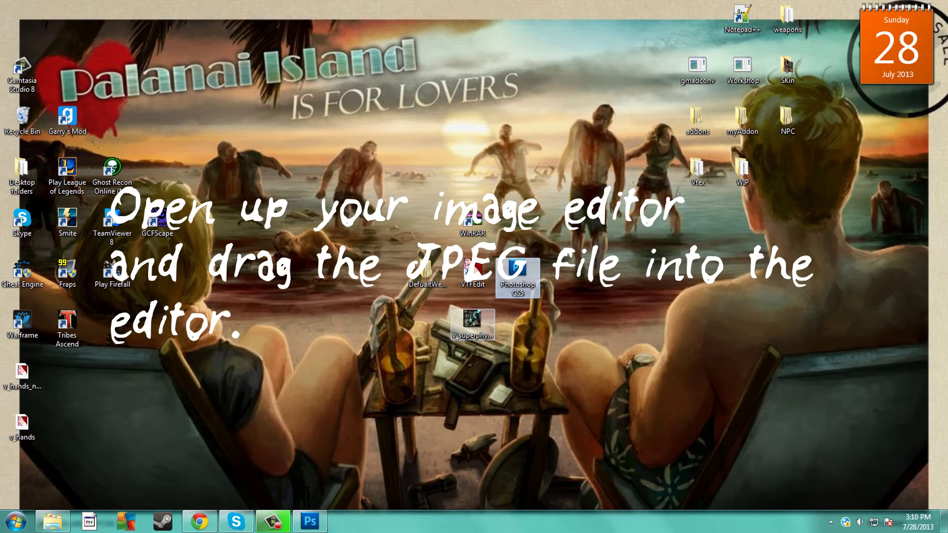
mouse_move(473, 321)
left_mouse_down()
mouse_move(311, 518)
mouse_move(367, 328)
left_mouse_up()
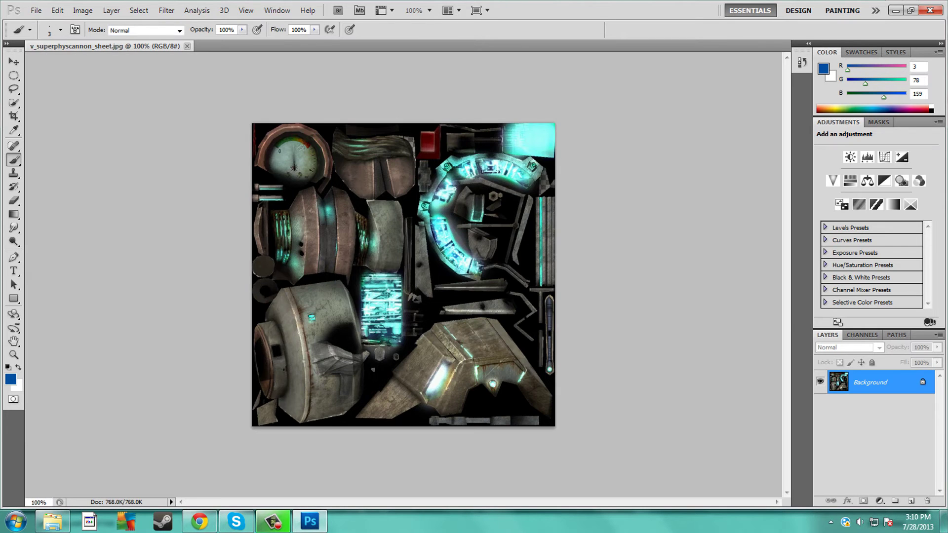
- Scribble blue brush zigzags down the middle, top, right side and lower middle of the texture
left_click_drag(316, 193, 460, 381)
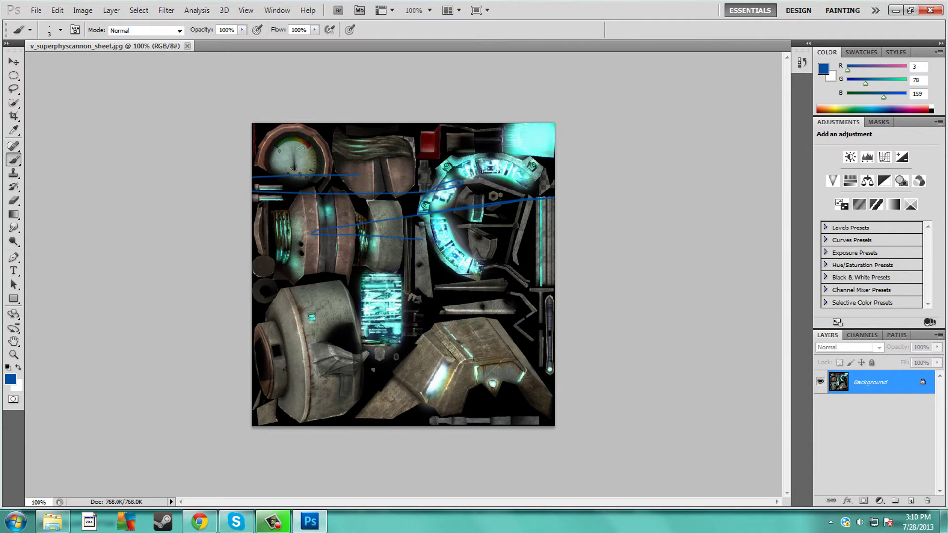
left_click_drag(314, 153, 415, 158)
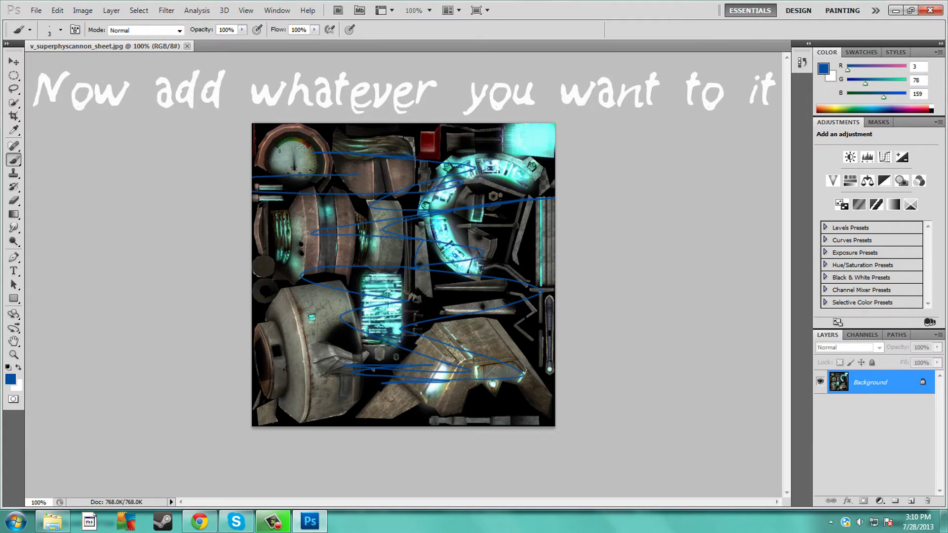
left_click_drag(494, 316, 523, 232)
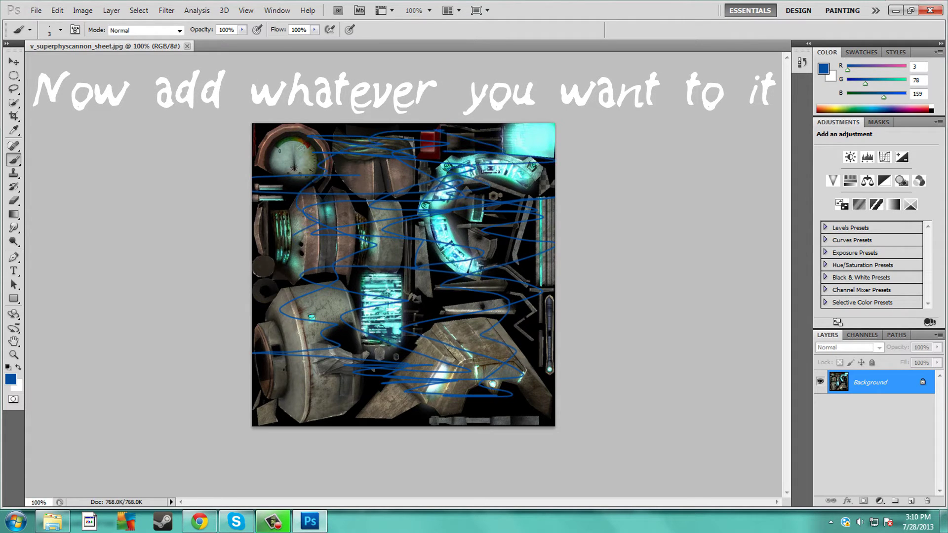
left_click_drag(430, 392, 489, 326)
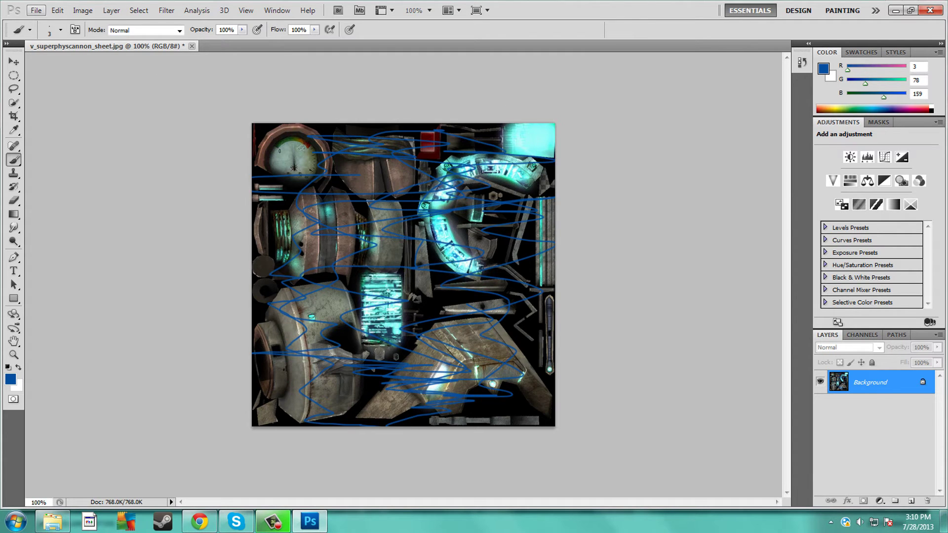
left_click(36, 10)
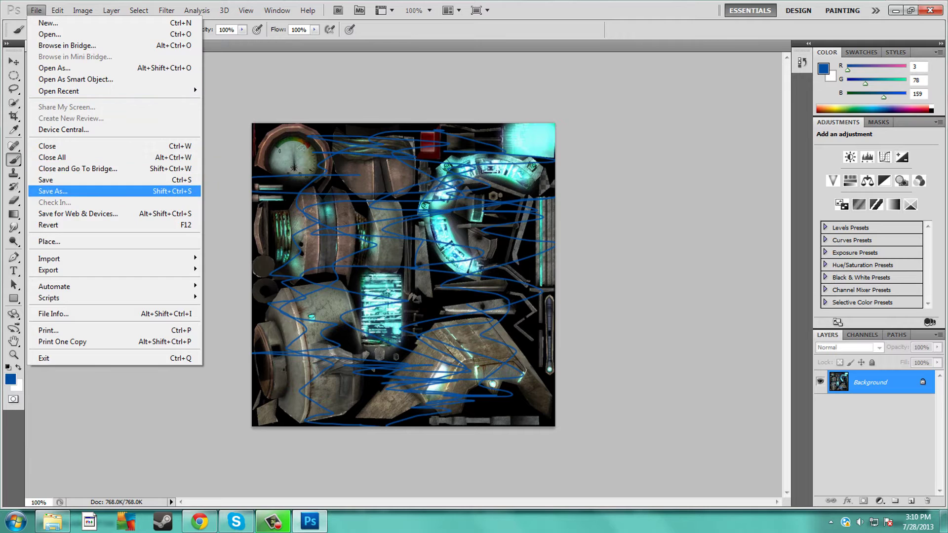
- Save the image to the Desktop as JPEG 'Test' at quality 12, then quit Photoshop
left_click(53, 191)
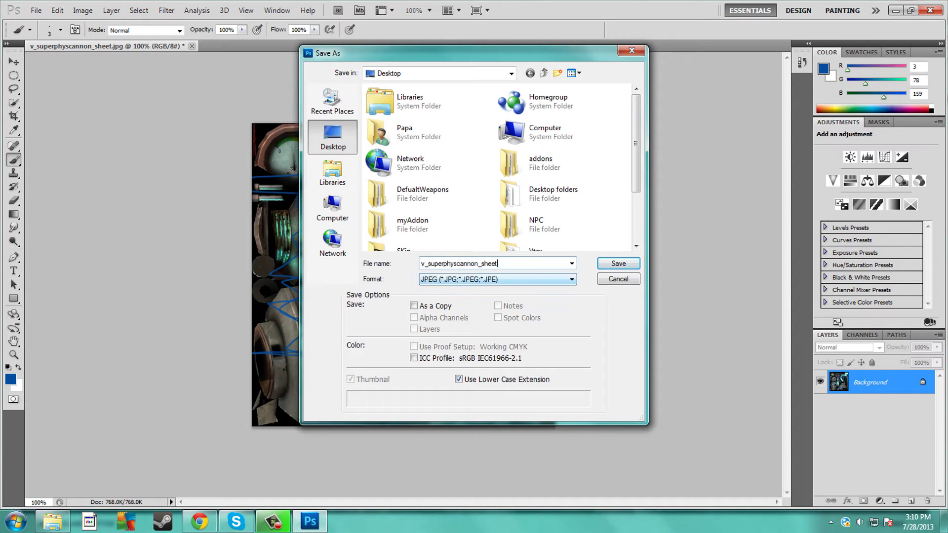
left_click(497, 280)
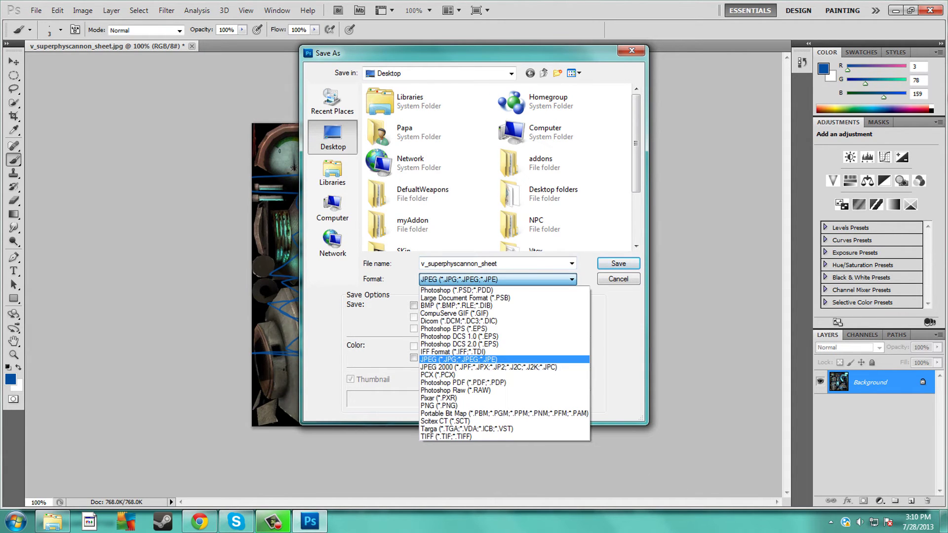
left_click(497, 280)
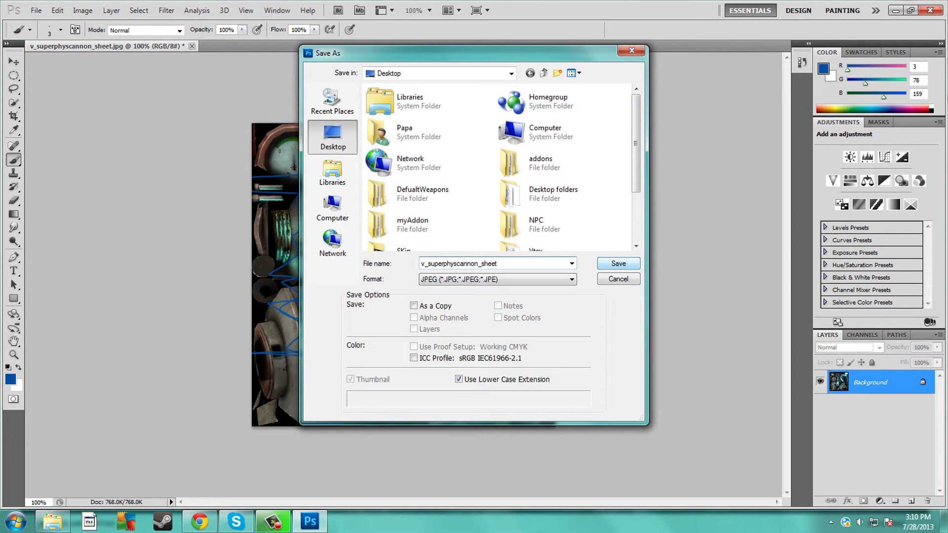
key("BackSpace")
key("BackSpace")
key("BackSpace")
key("BackSpace")
type("Teswt")
key("Return")
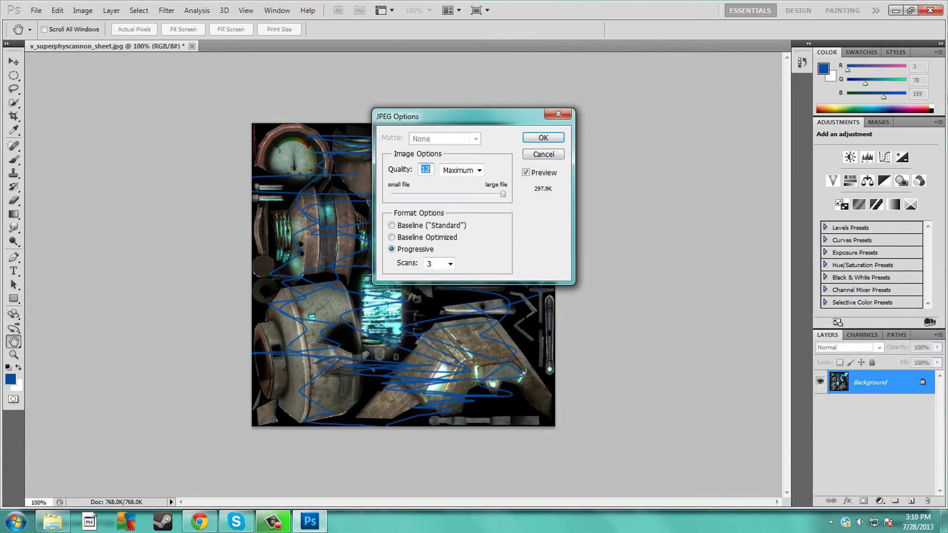
key("Return")
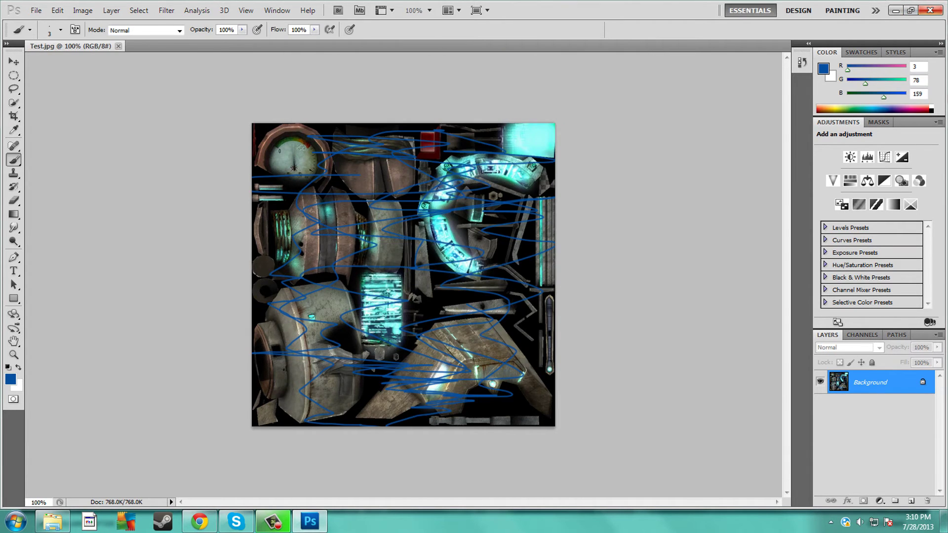
key("ctrl+q")
- Place the Test icon below the other texture and reopen the V_physcannon folder
left_click_drag(22, 15, 470, 368)
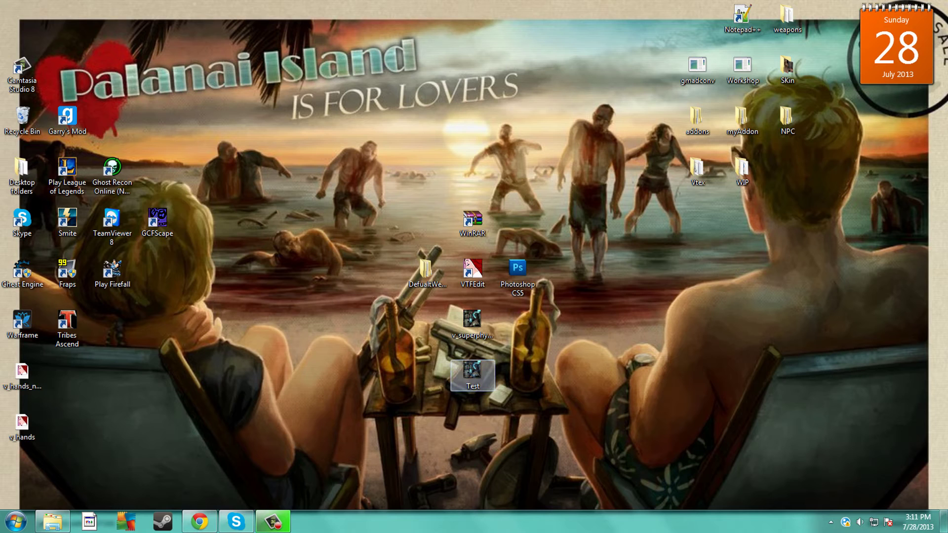
double_click(425, 270)
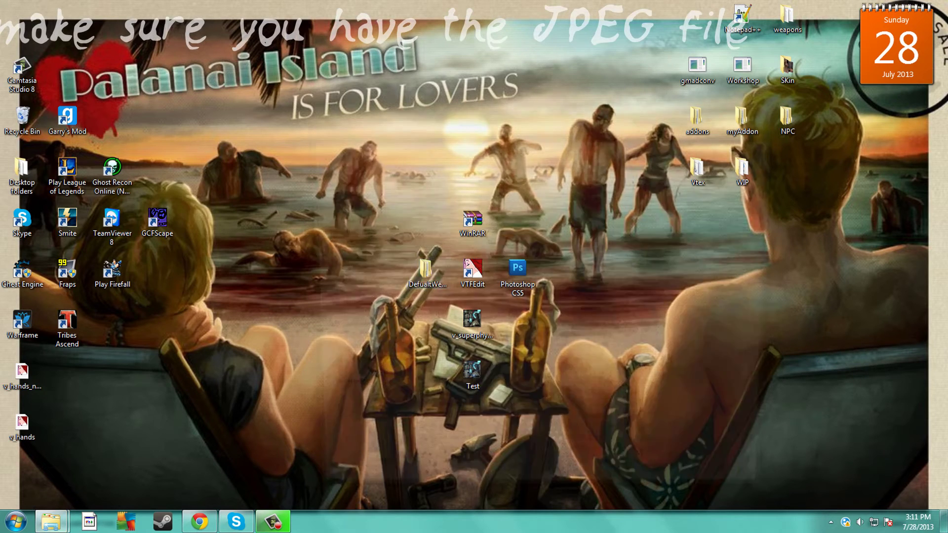
scroll(543, 344, "down", 3)
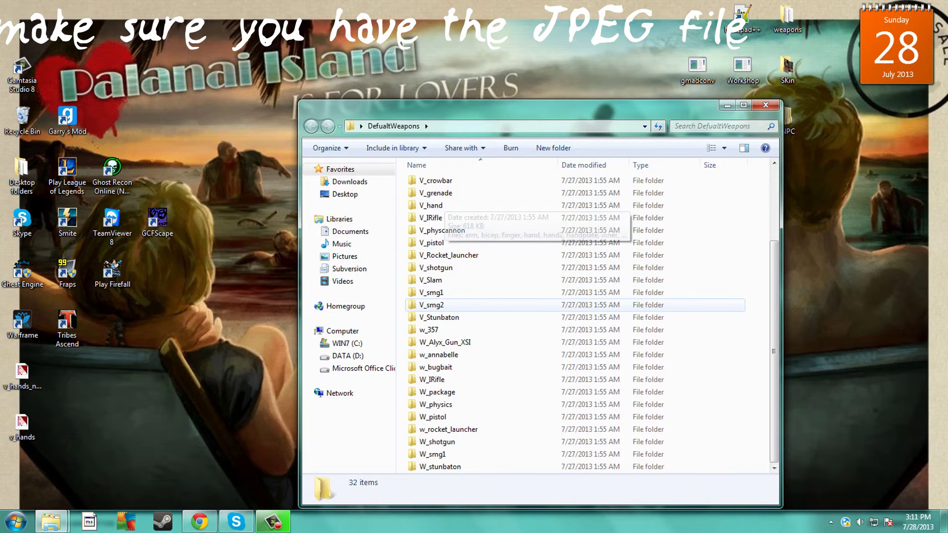
double_click(442, 230)
left_click(459, 245)
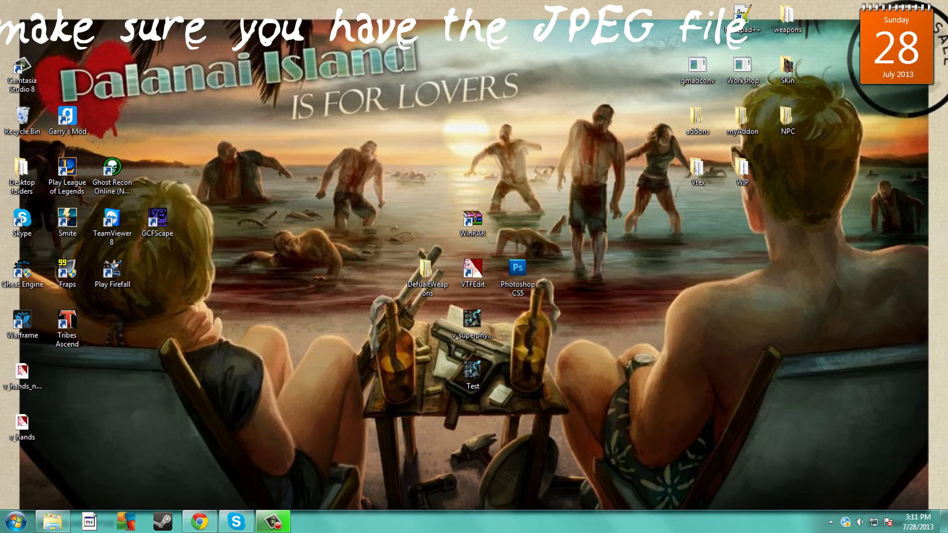
- Preview Test.jpg in Photo Gallery, close it, and launch VTFEdit
double_click(472, 370)
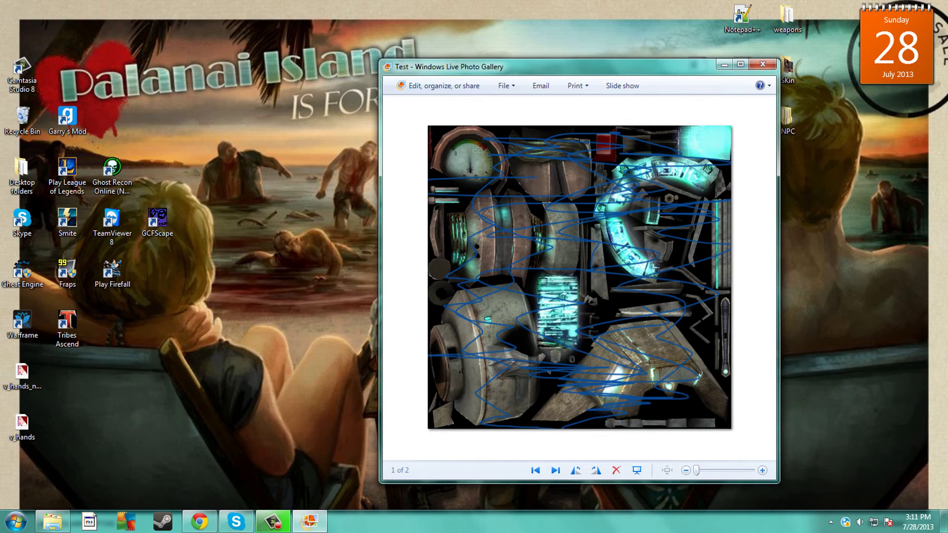
left_click(763, 64)
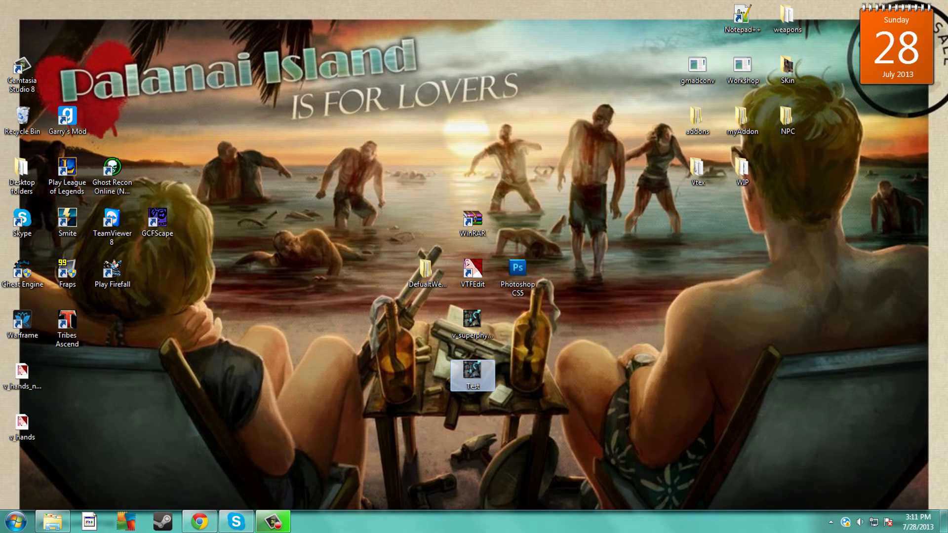
double_click(473, 272)
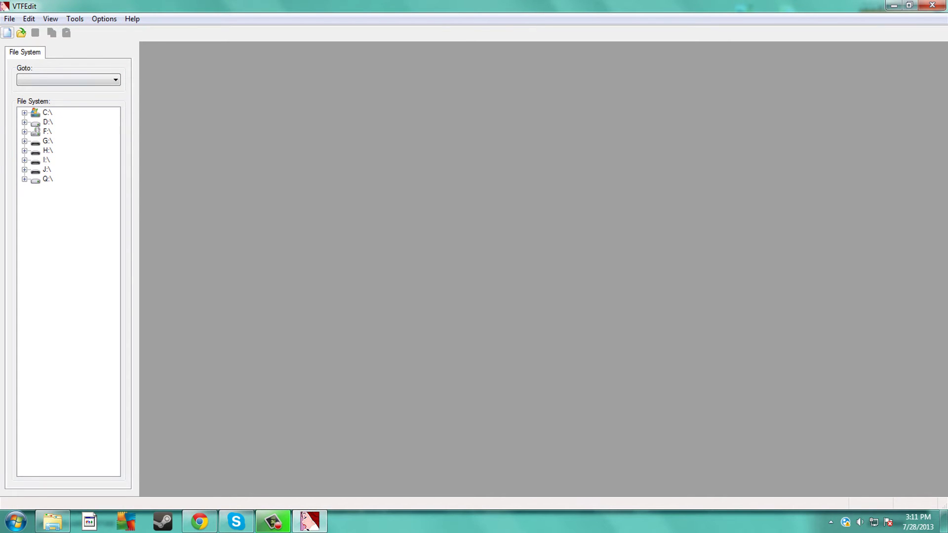
- Import Test.jpg from the Desktop, reviewing the format lists and keeping default VTF options
key("alt+f")
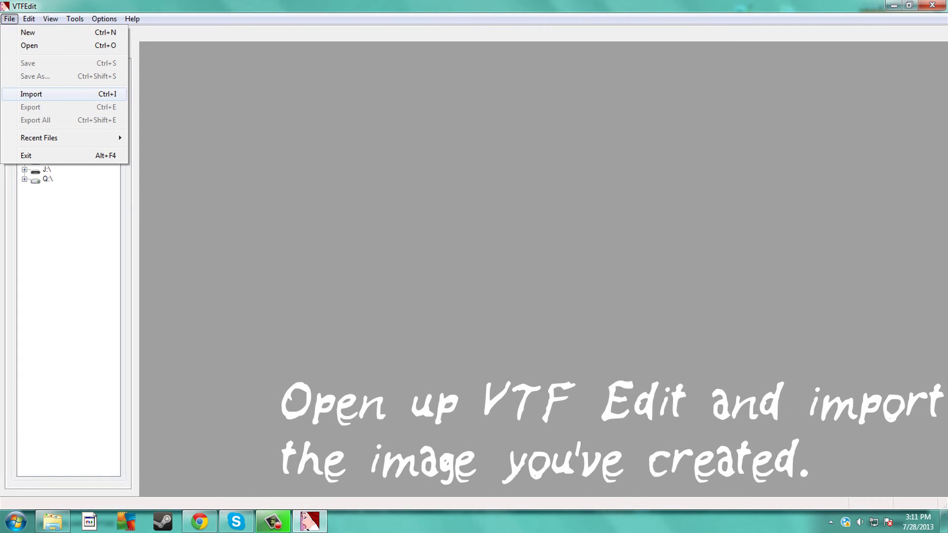
key("Return")
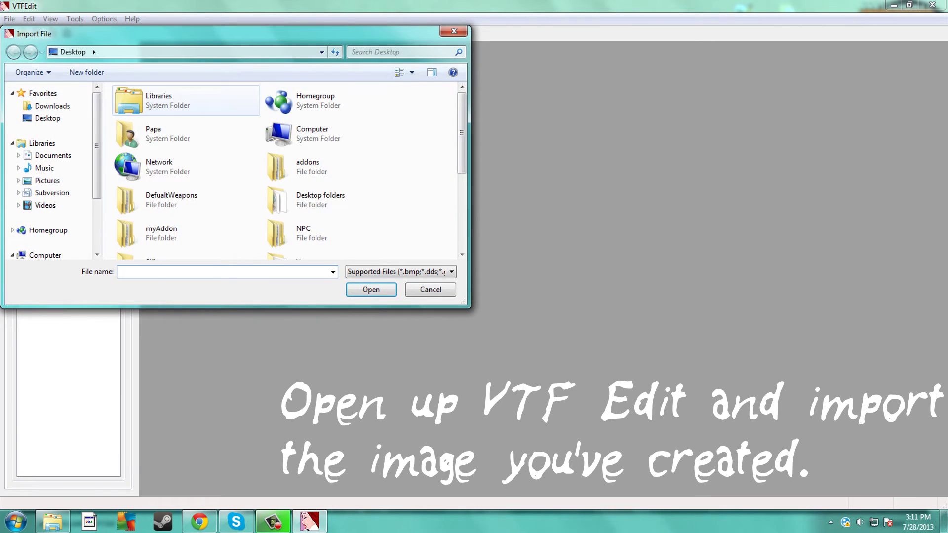
scroll(286, 171, "down", 1)
scroll(336, 178, "down", 2)
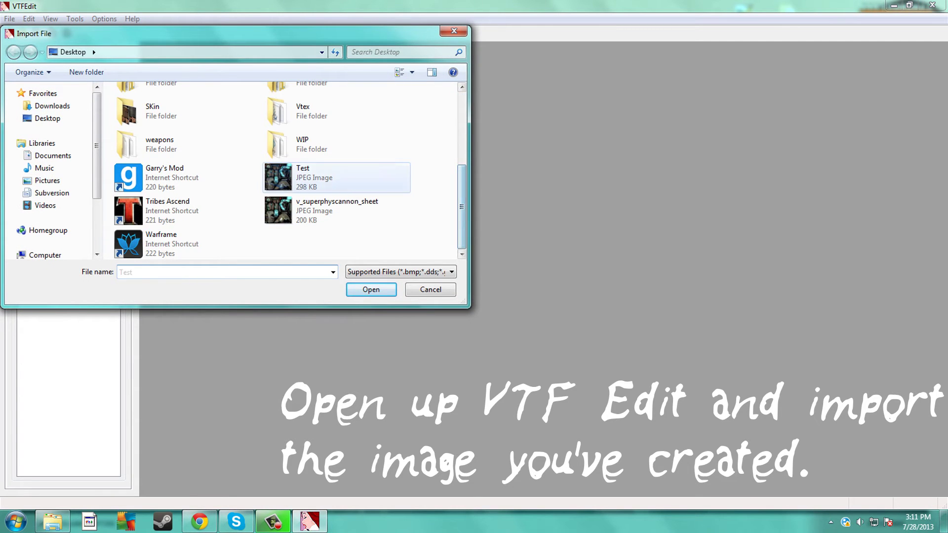
left_click(321, 177)
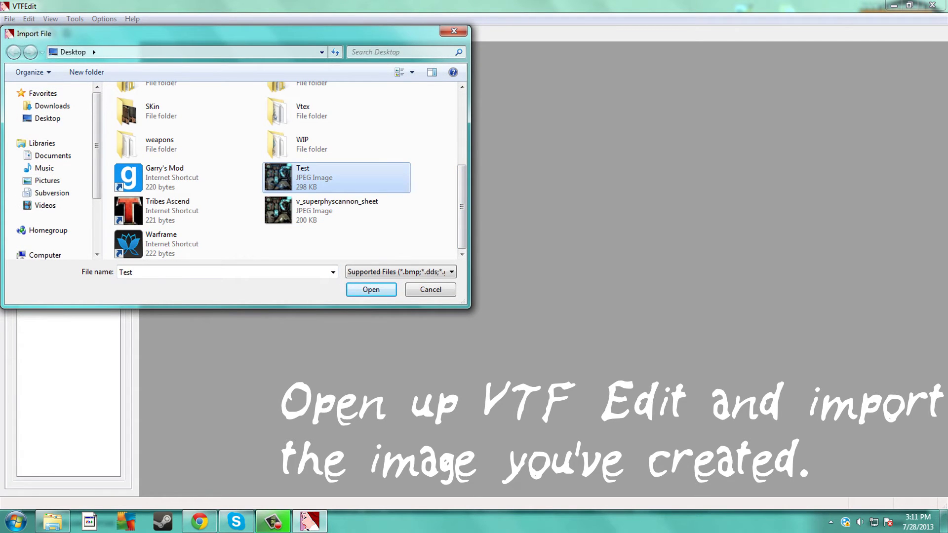
key("Return")
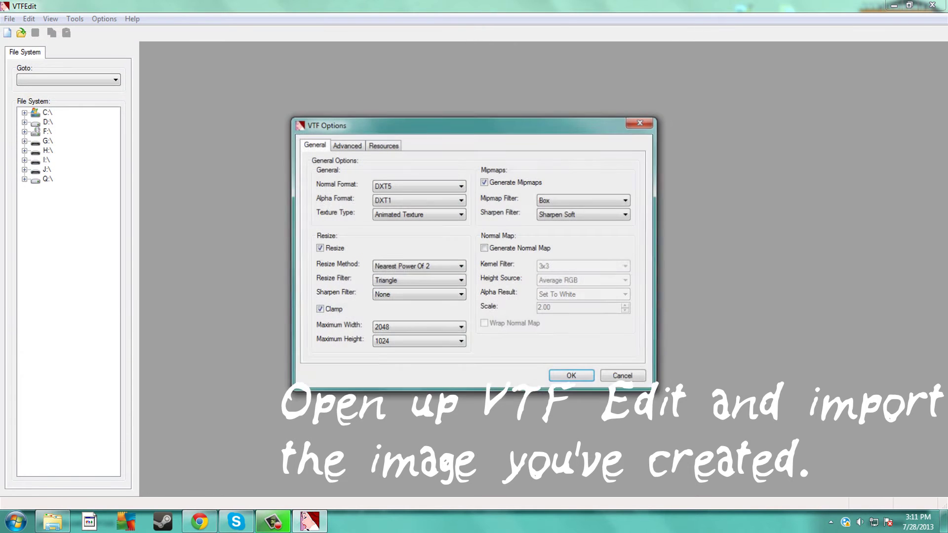
key("alt+Down")
key("Escape")
key("Tab")
key("alt+Down")
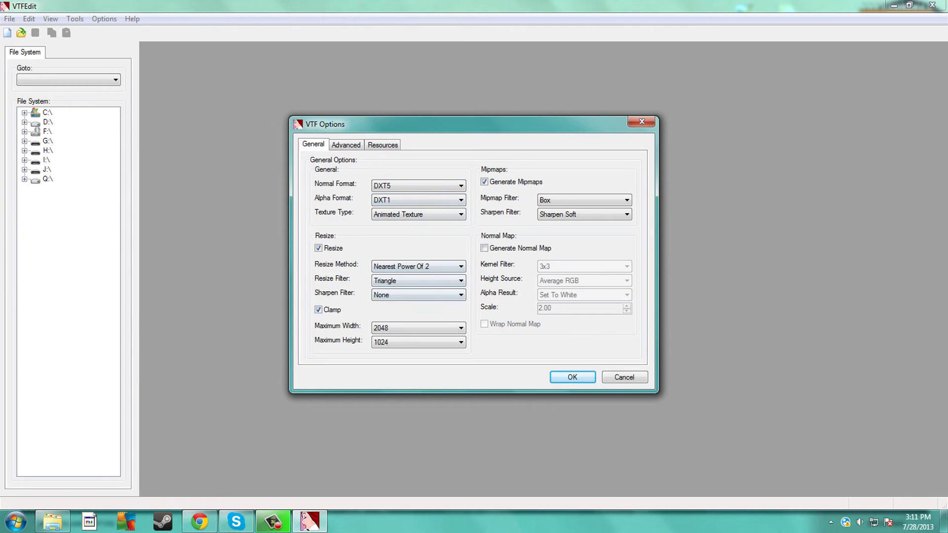
key("Return")
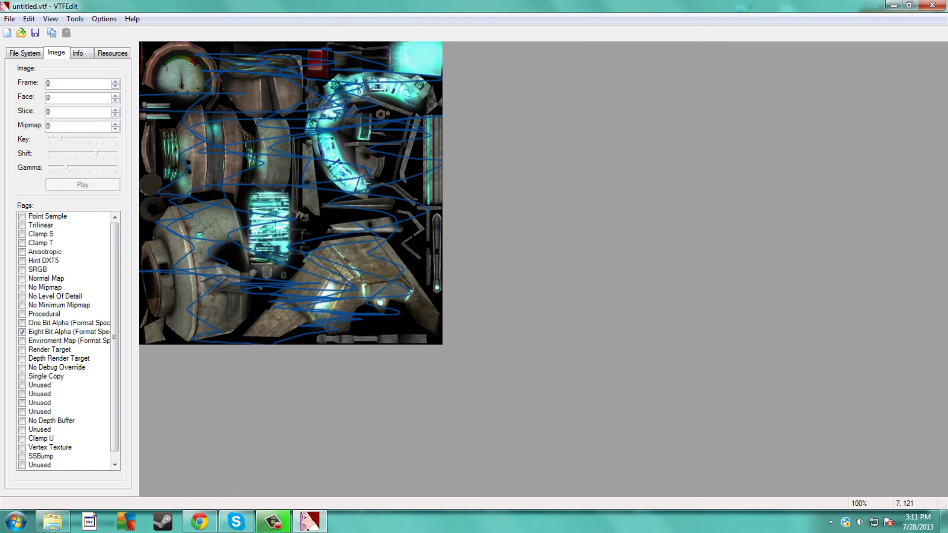
- Enable the SRGB flag alongside Eight Bit Alpha and save the texture as Testt.vtf
left_click(68, 331)
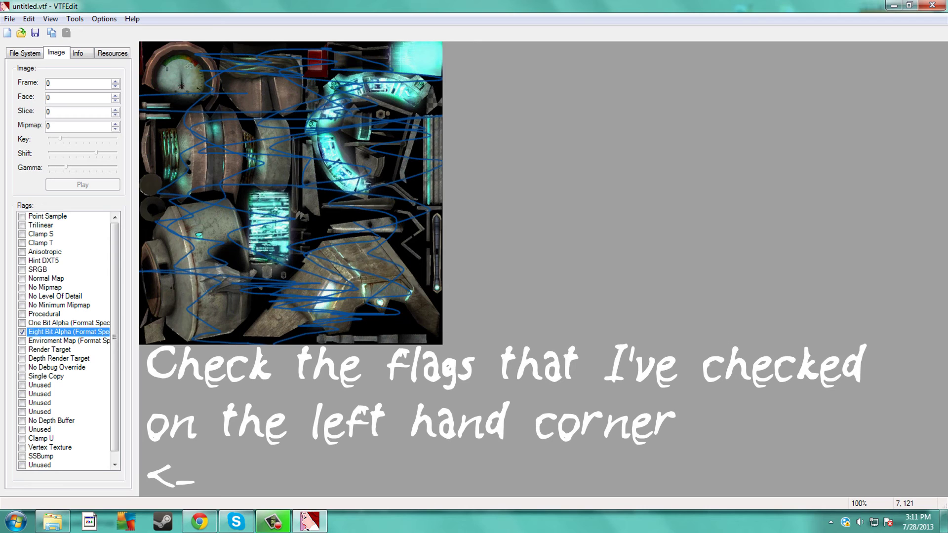
left_click(22, 269)
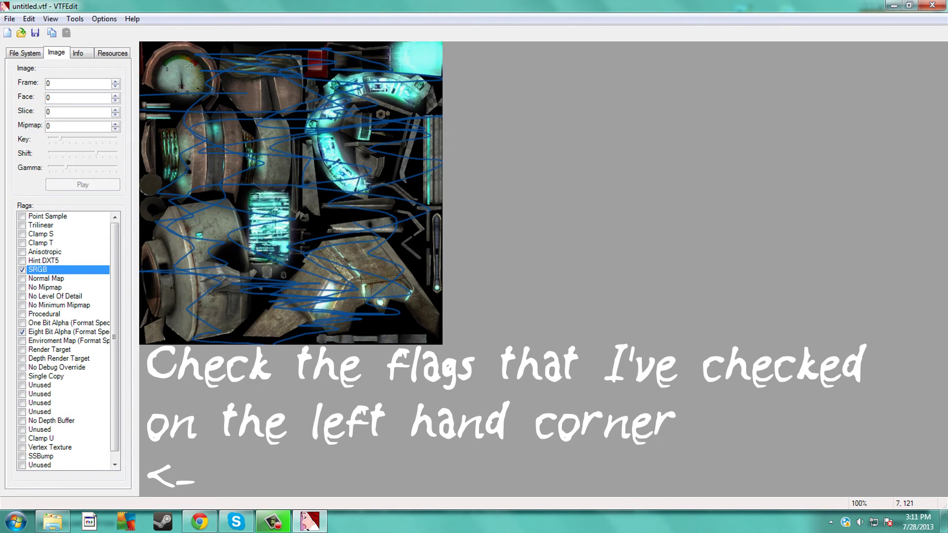
key("alt+f")
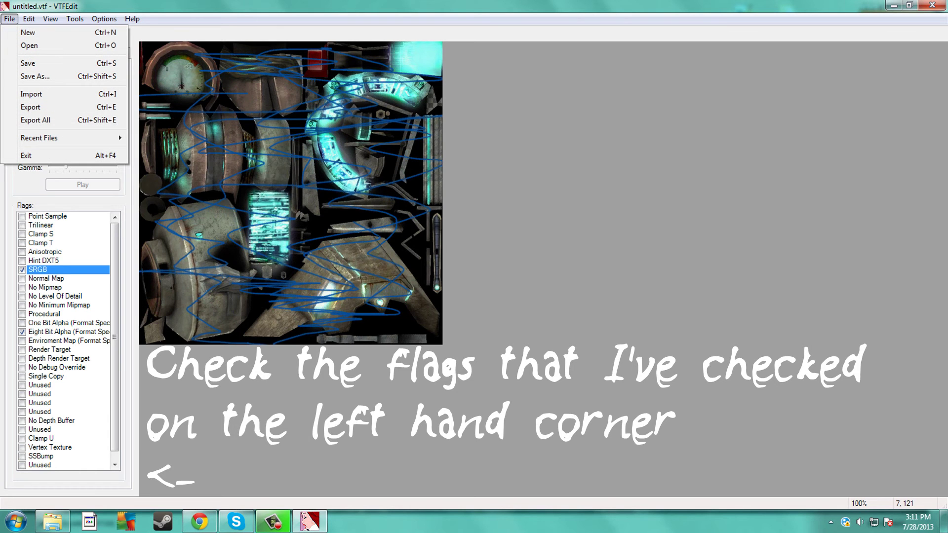
key("Return")
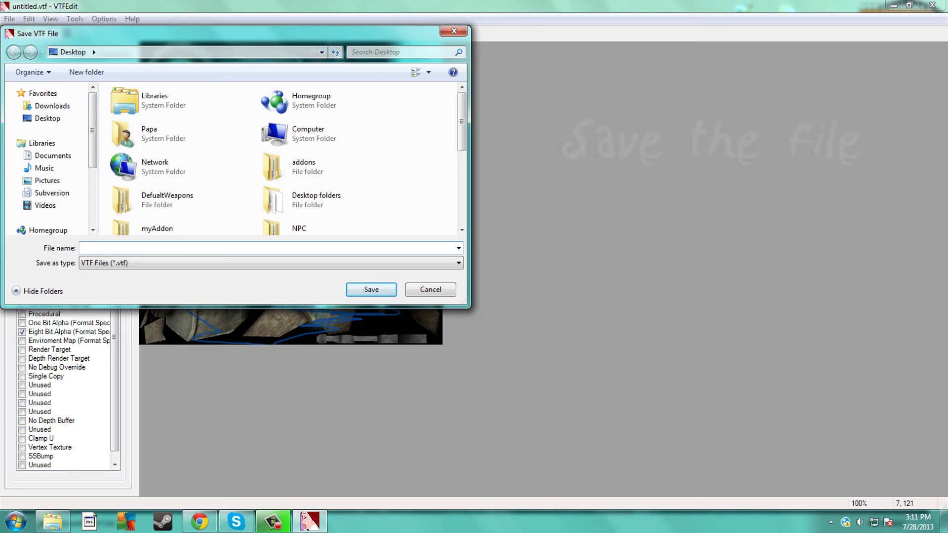
type("Testt")
key("Return")
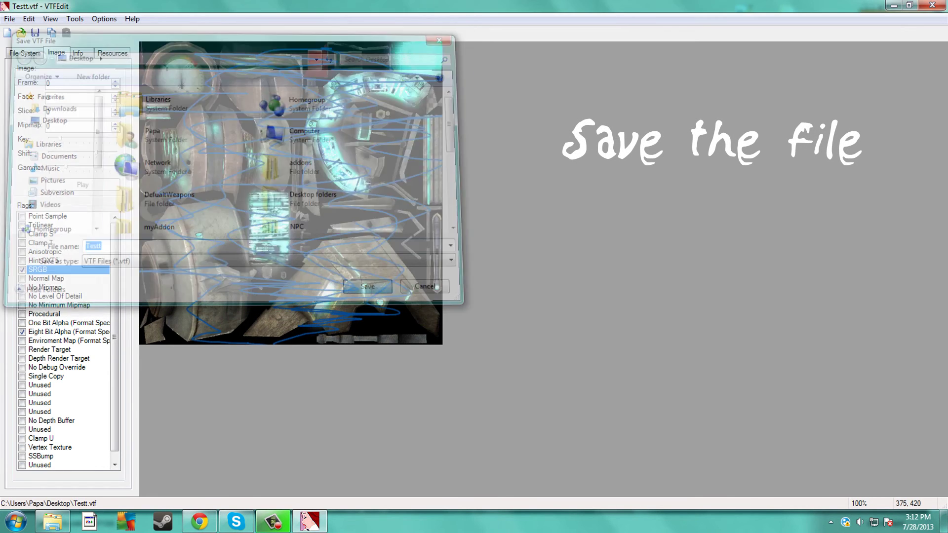
- Close VTFEdit, move Testt below the Test image, and reopen Testt.vtf to check it
key("alt+F4")
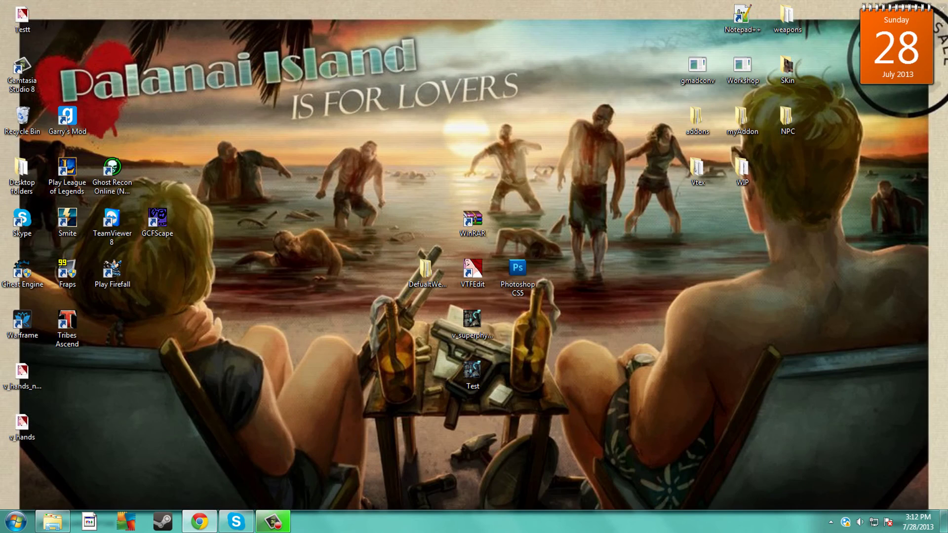
mouse_move(21, 18)
left_mouse_down()
mouse_move(430, 269)
mouse_move(472, 421)
left_mouse_up()
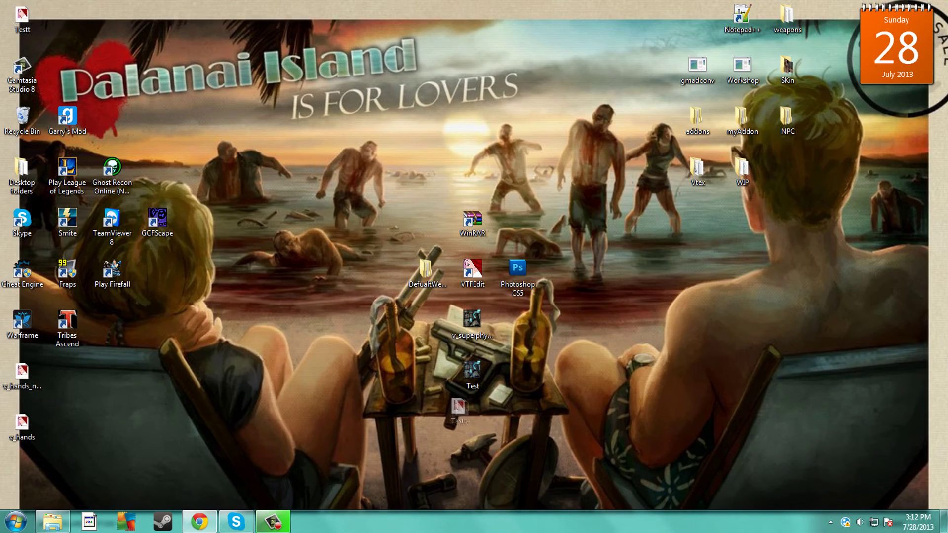
double_click(473, 422)
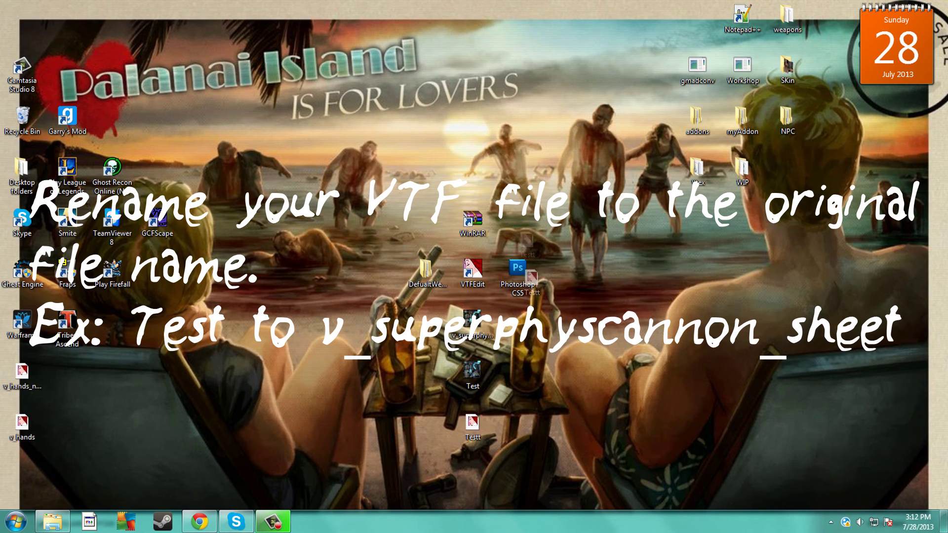
- Group Testt, the Test image and v_superphyscannon_sheet together, moving the four shortcuts lower
left_click_drag(472, 423, 472, 170)
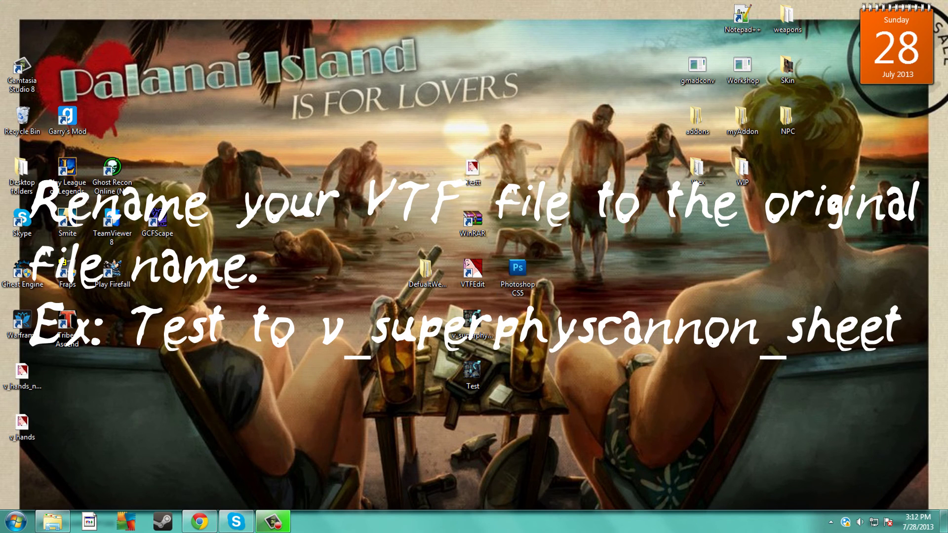
left_click_drag(473, 373, 518, 171)
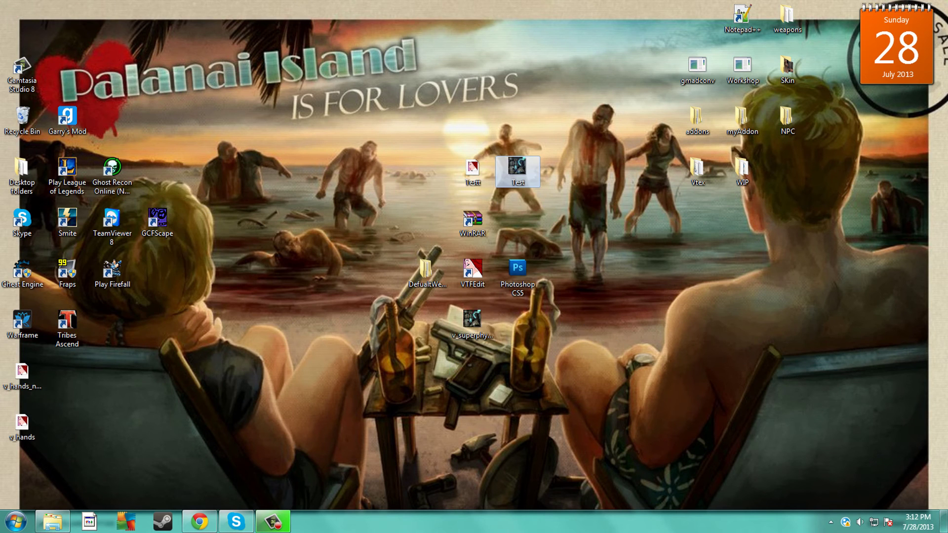
left_click_drag(473, 321, 428, 170)
left_click_drag(395, 205, 541, 299)
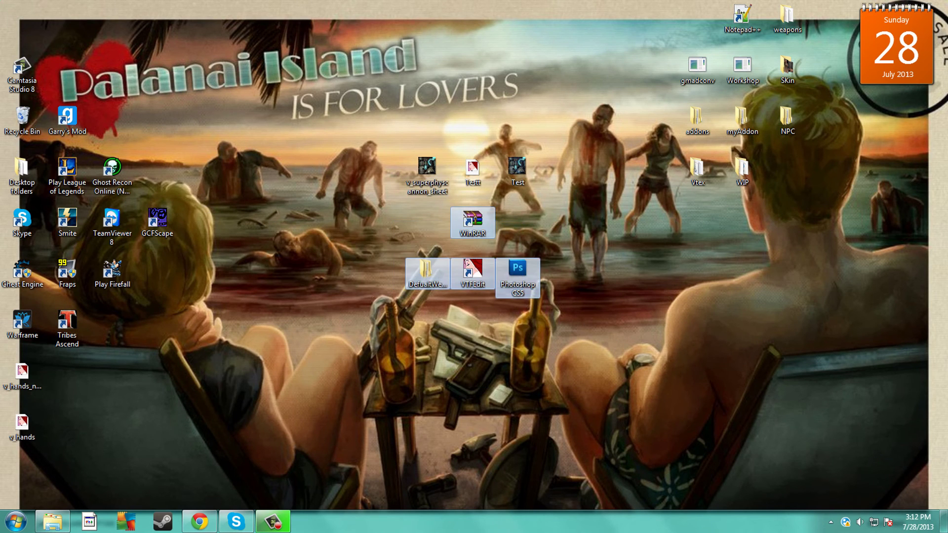
left_click_drag(473, 220, 473, 321)
- Delete the Test JPEG to the Recycle Bin and place v_superphyscannon_sheet next to Testt
left_click_drag(367, 133, 570, 191)
left_click(517, 170)
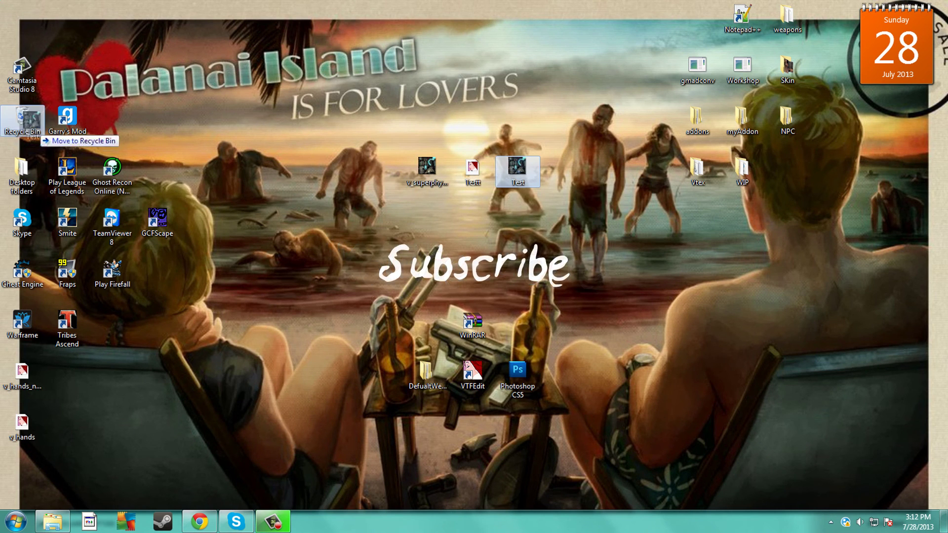
left_click_drag(518, 170, 22, 118)
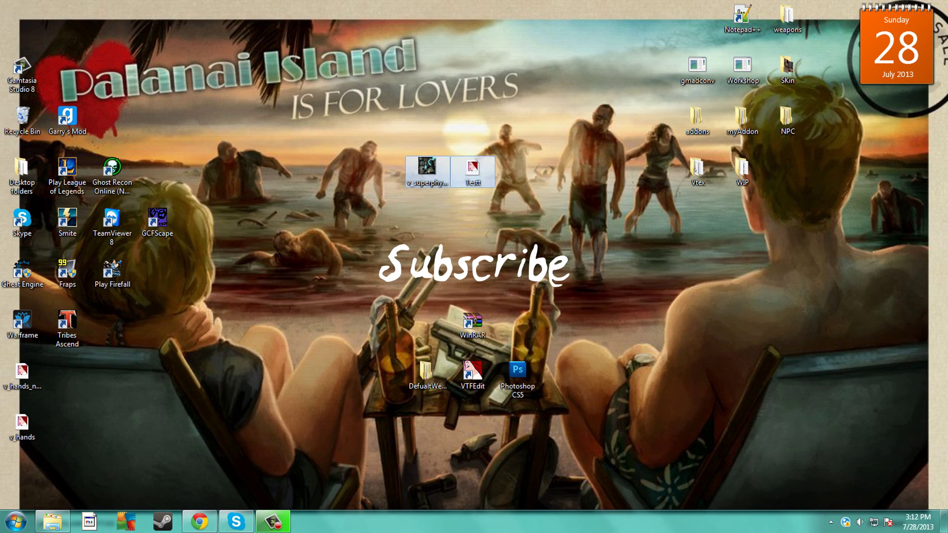
mouse_move(428, 168)
left_mouse_down()
mouse_move(472, 170)
mouse_move(22, 118)
left_mouse_up()
- Review Testt.vtf in VTFEdit, close it, move its icon down, then open DefualtWeapons
double_click(518, 171)
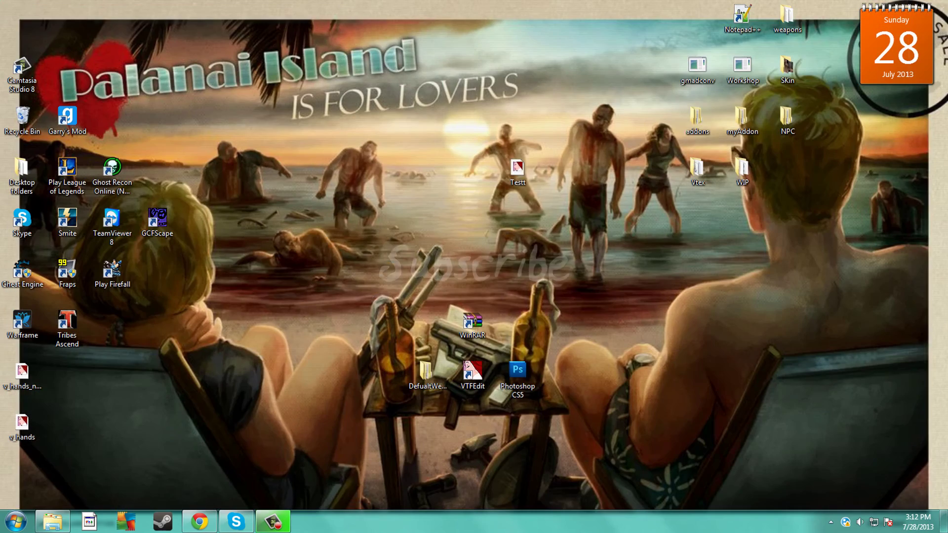
key("alt+F4")
left_click_drag(518, 169, 472, 270)
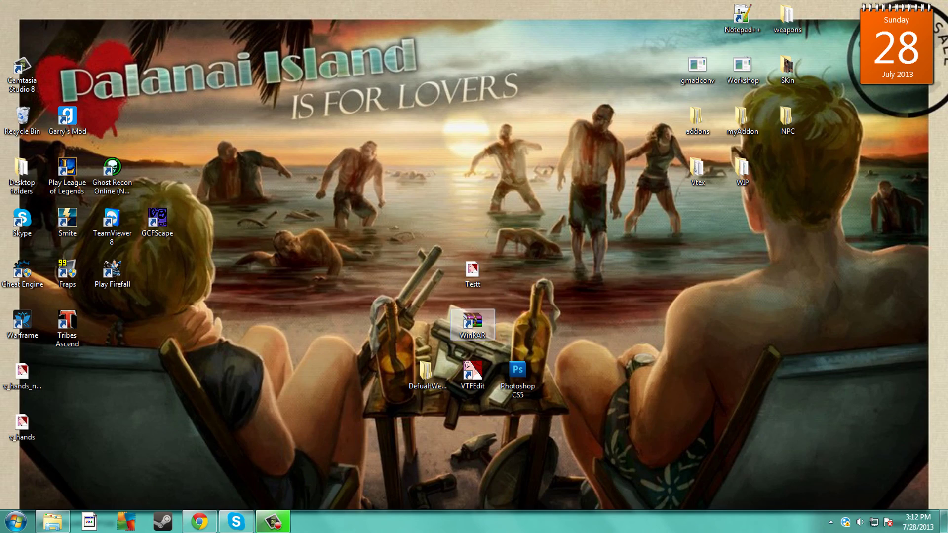
double_click(425, 370)
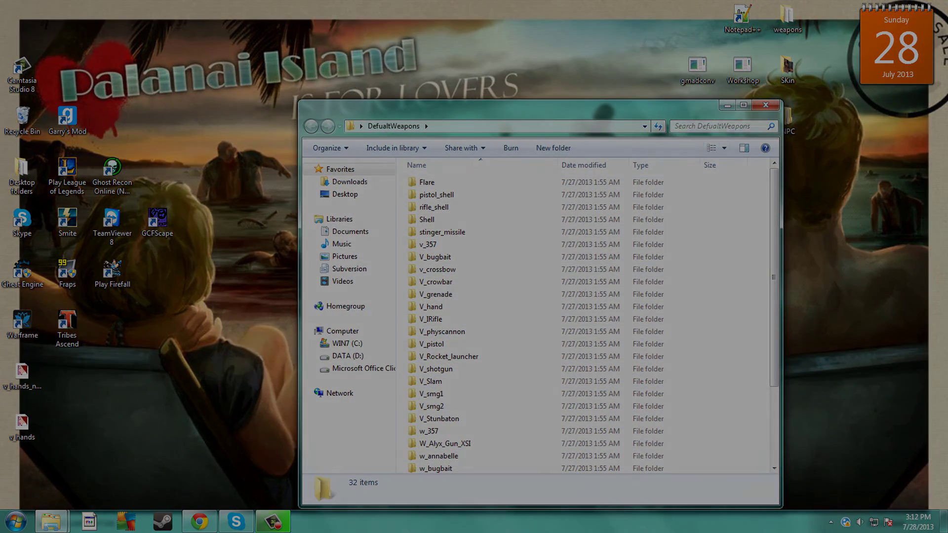